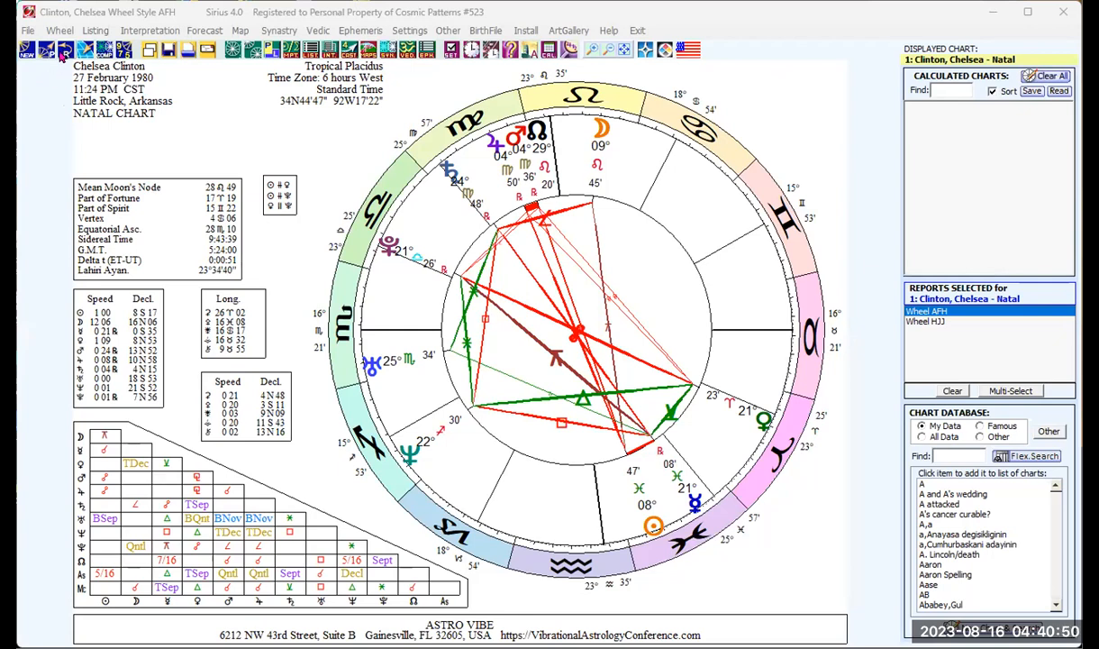
# Start a solar return from the natal chart for the year 2023 with one consecutive return
pyautogui.click(63, 52)
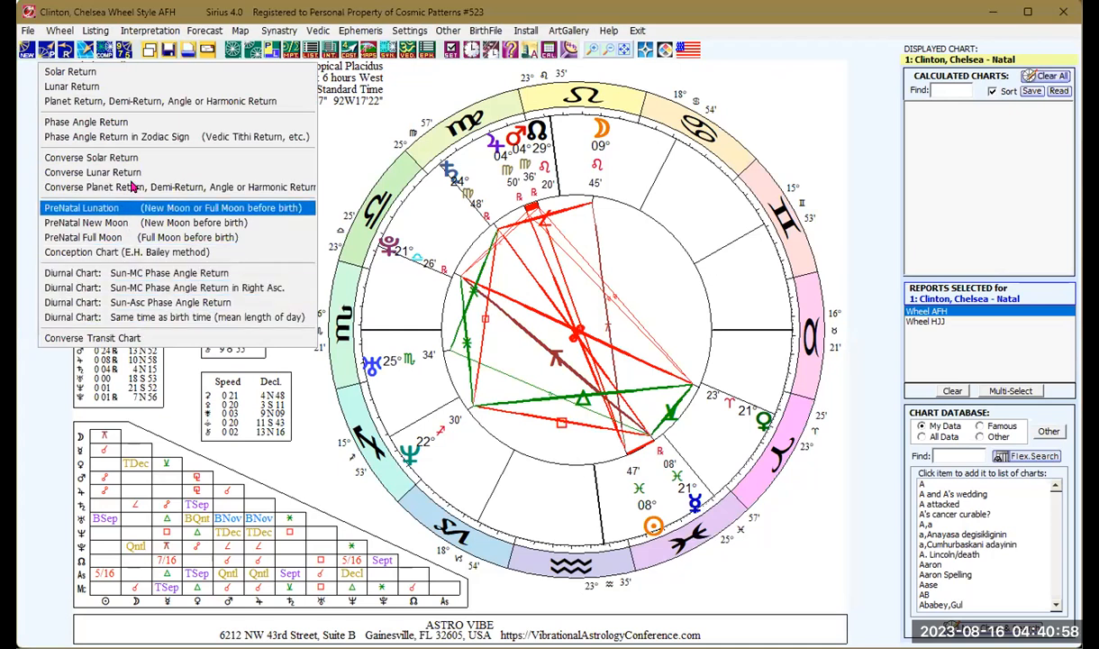
pyautogui.click(101, 76)
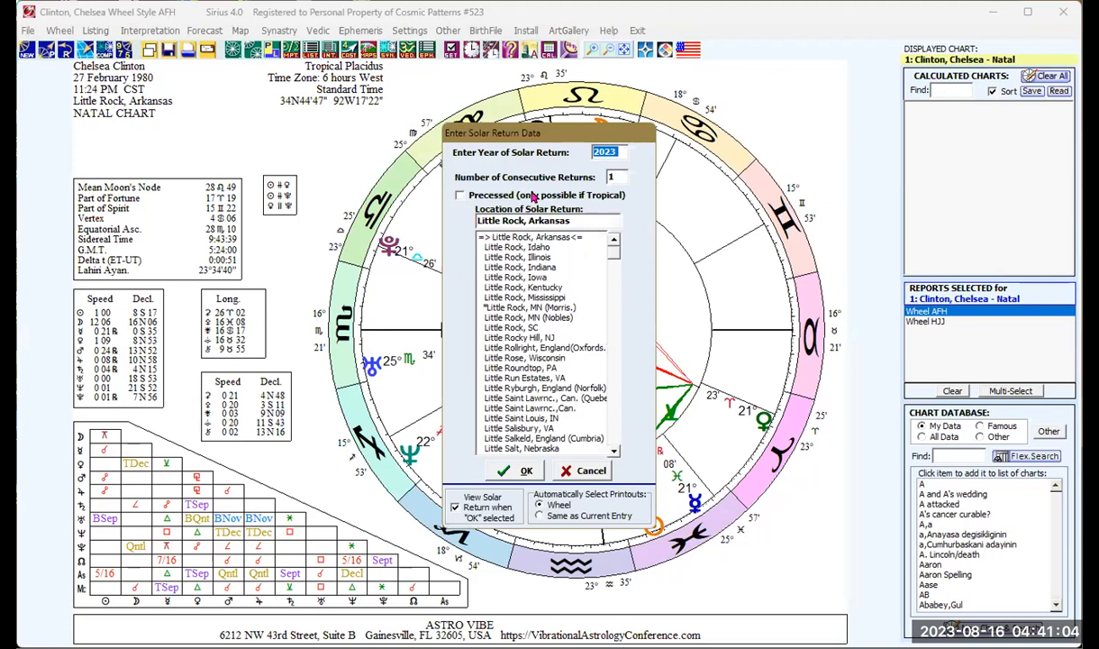
pyautogui.click(612, 177)
pyautogui.write('1')
pyautogui.doubleClick(615, 152)
# Change the solar return's location to New York, New York and calculate the chart
pyautogui.moveTo(576, 220); pyautogui.dragTo(451, 219)
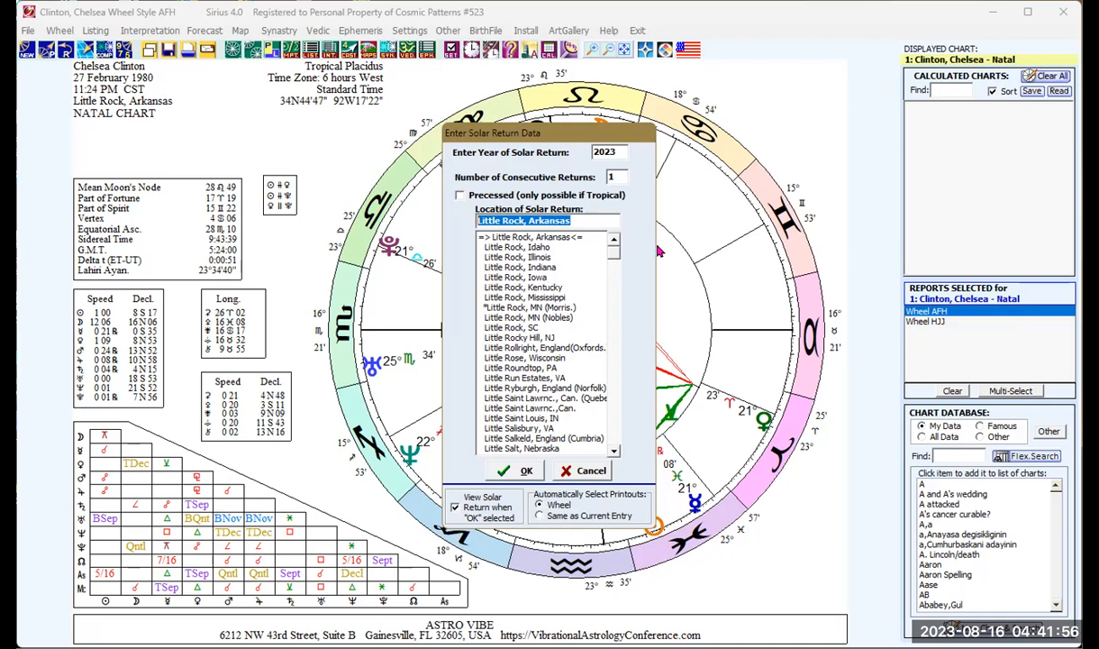
pyautogui.click(575, 214)
pyautogui.press('BackSpace')
pyautogui.press('BackSpace')
pyautogui.press('BackSpace')
pyautogui.press('BackSpace')
pyautogui.press('BackSpace')
pyautogui.press('BackSpace')
pyautogui.press('BackSpace')
pyautogui.press('BackSpace')
pyautogui.press('BackSpace')
pyautogui.press('BackSpace')
pyautogui.press('BackSpace')
pyautogui.press('BackSpace')
pyautogui.press('BackSpace')
pyautogui.press('BackSpace')
pyautogui.press('BackSpace')
pyautogui.press('BackSpace')
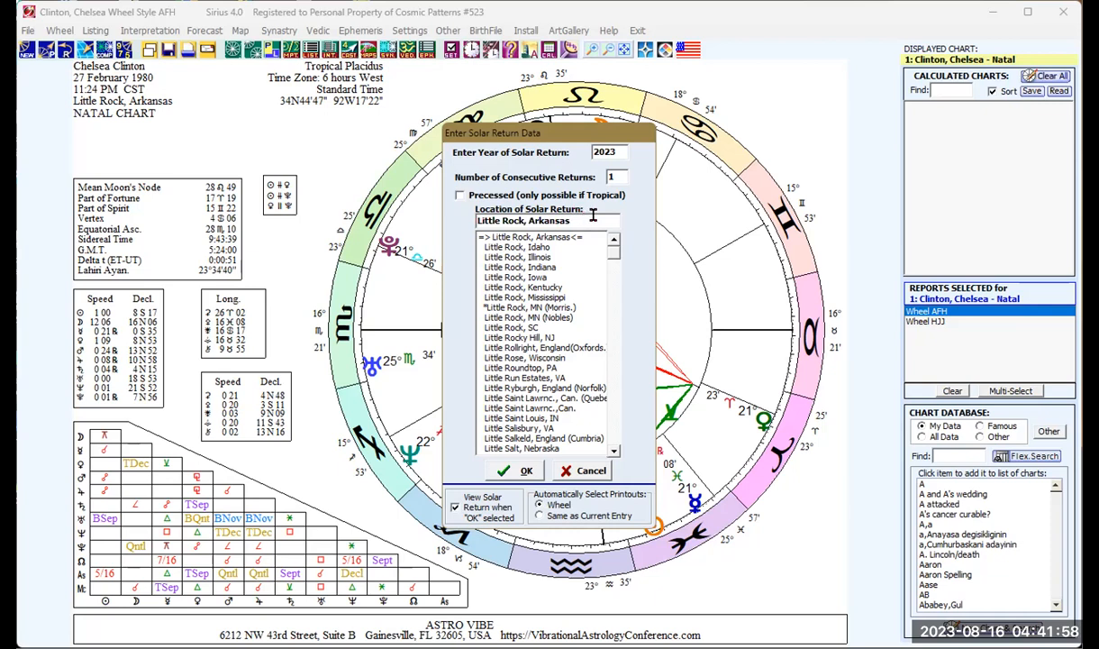
pyautogui.press('BackSpace')
pyautogui.press('BackSpace')
pyautogui.press('BackSpace')
pyautogui.press('BackSpace')
pyautogui.press('BackSpace')
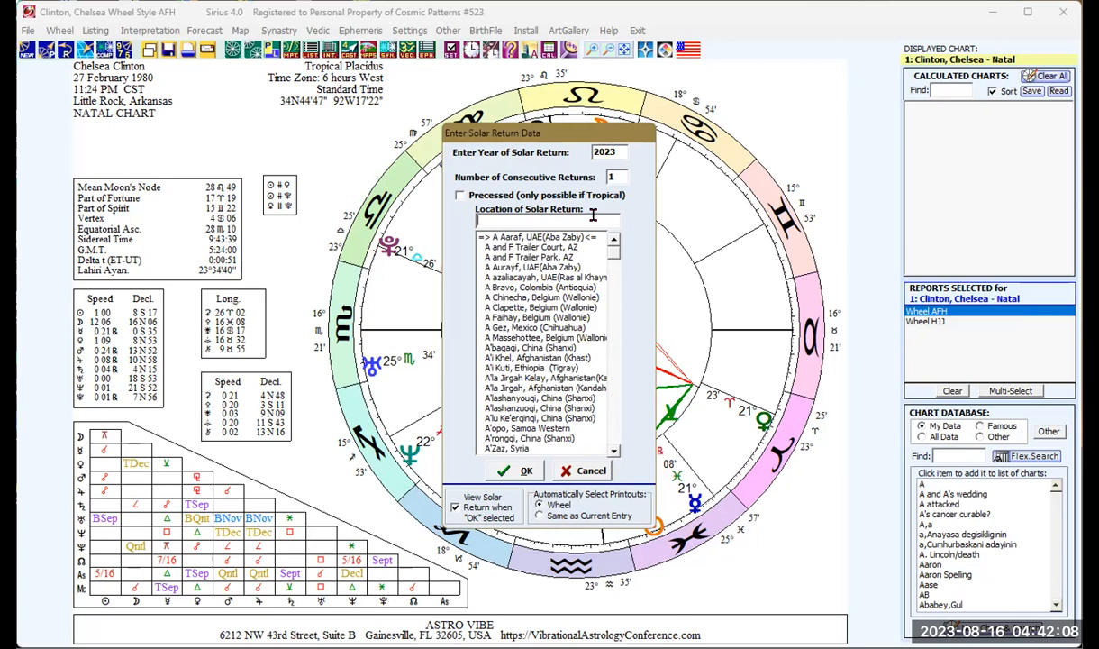
pyautogui.write('New You')
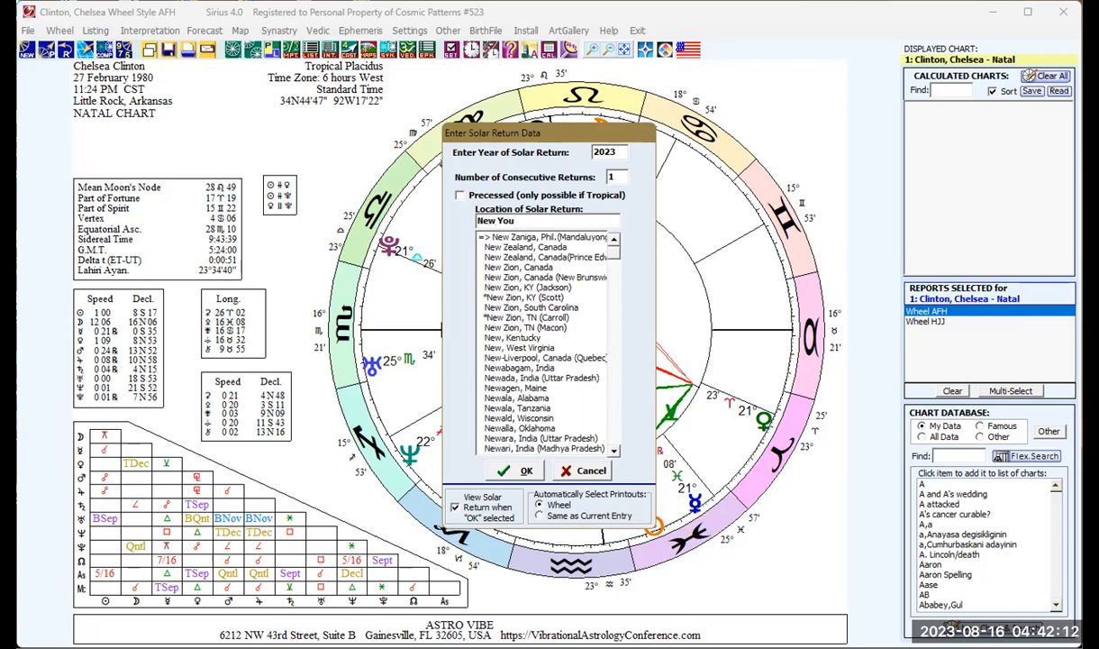
pyautogui.press('BackSpace')
pyautogui.write('rk')
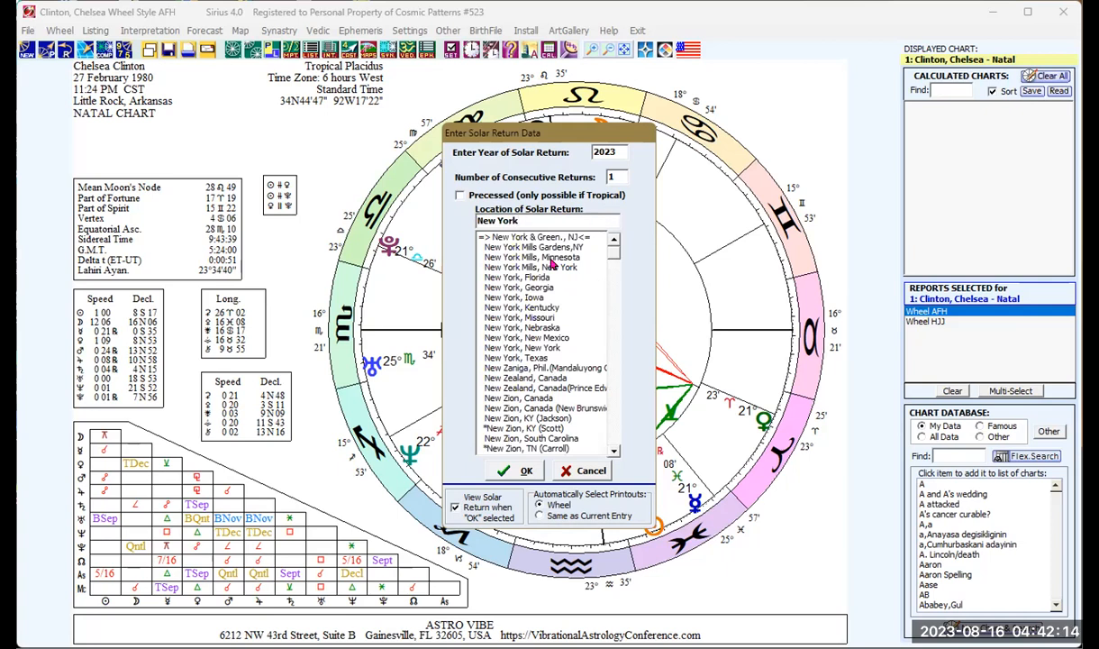
pyautogui.click(527, 347)
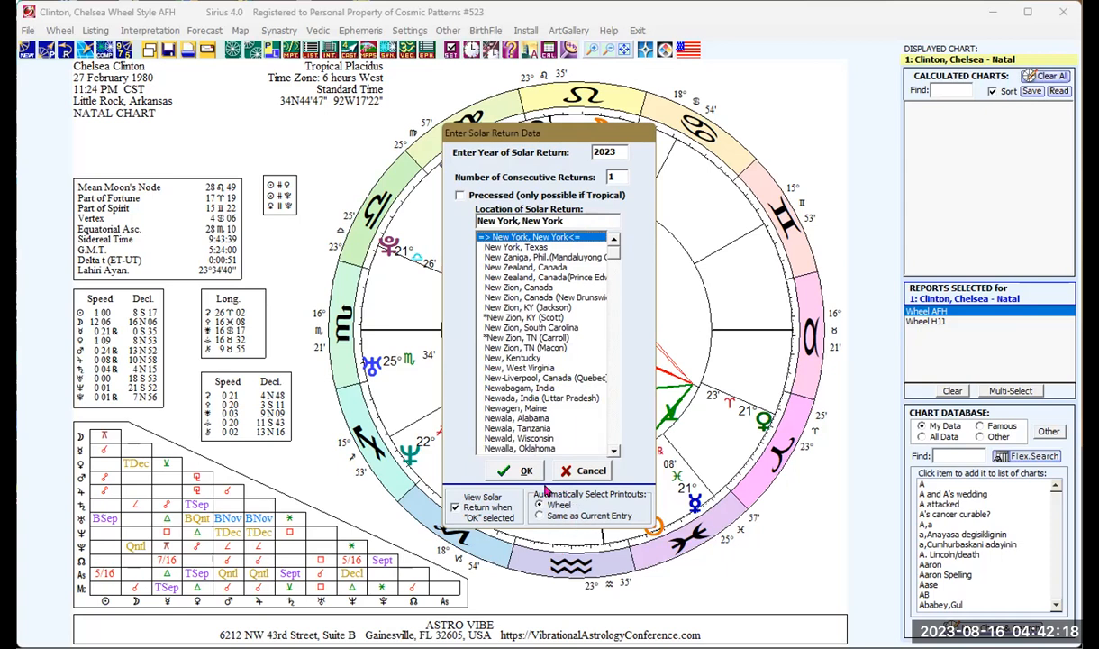
pyautogui.click(516, 469)
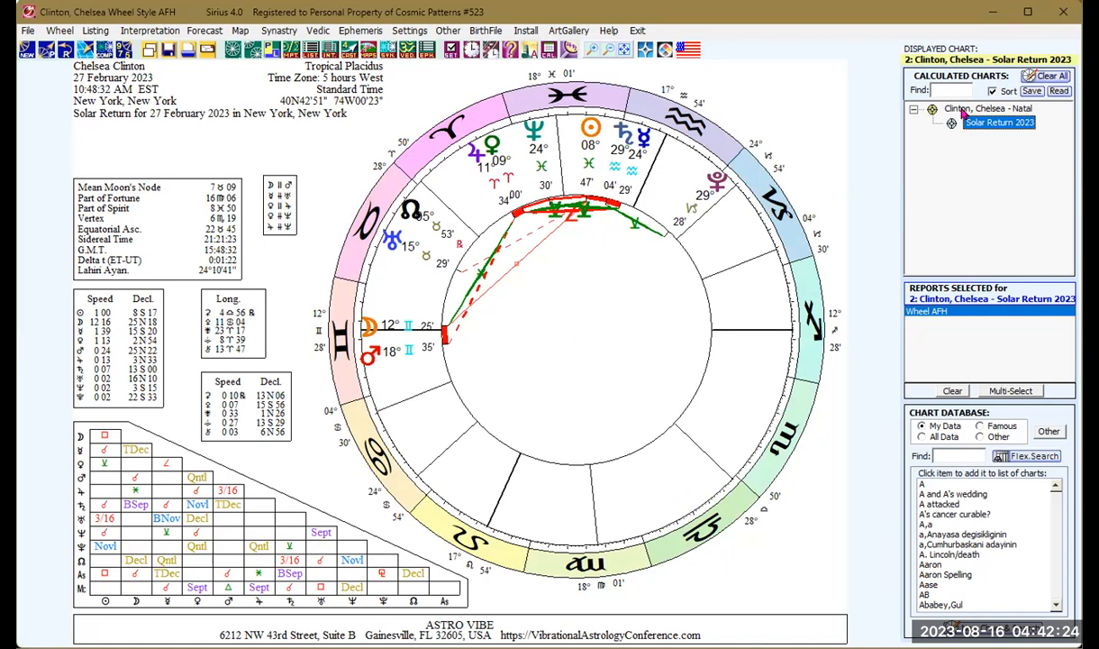
# Calculate a lunar return from the natal chart closest to Aug 16 2023, located in Little Rock, Arkansas
pyautogui.click(927, 108)
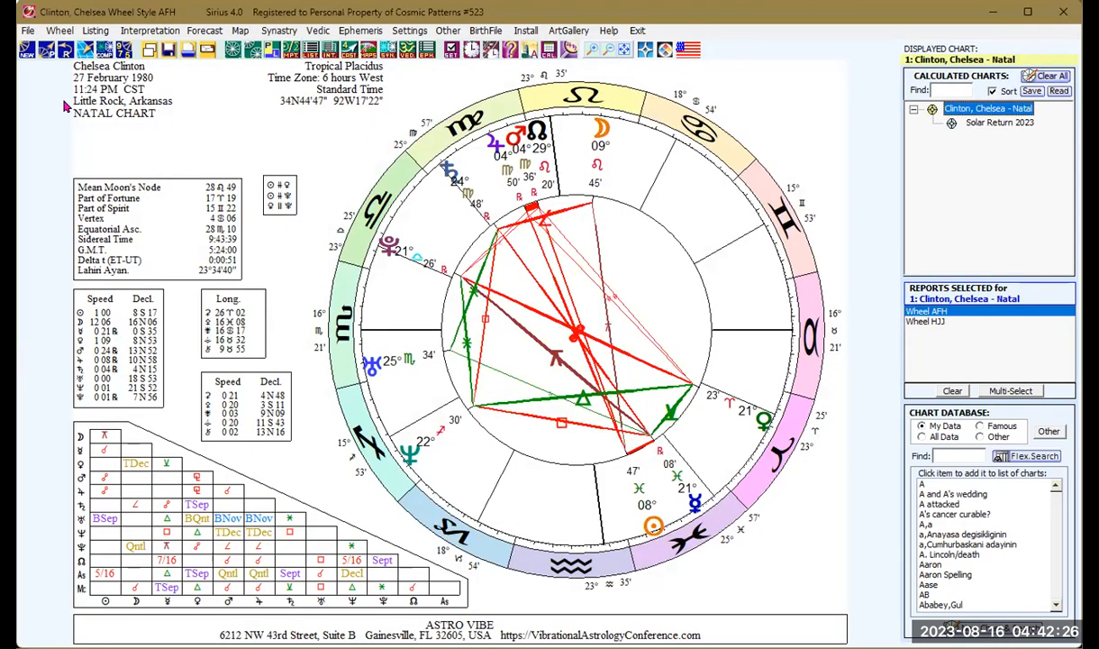
pyautogui.click(65, 49)
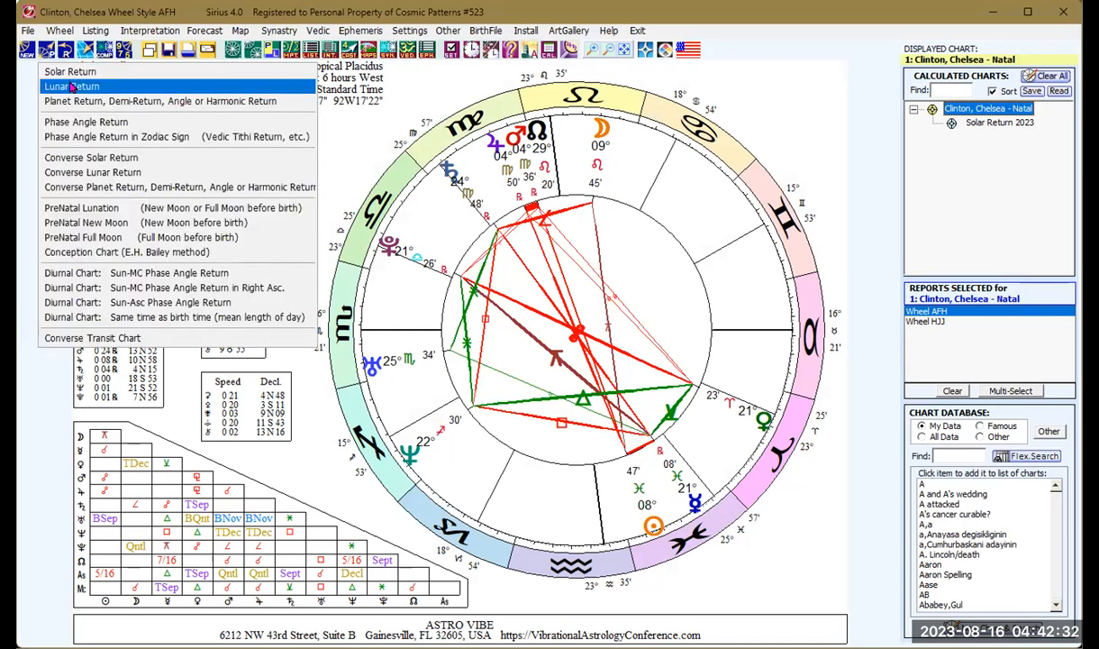
pyautogui.click(70, 86)
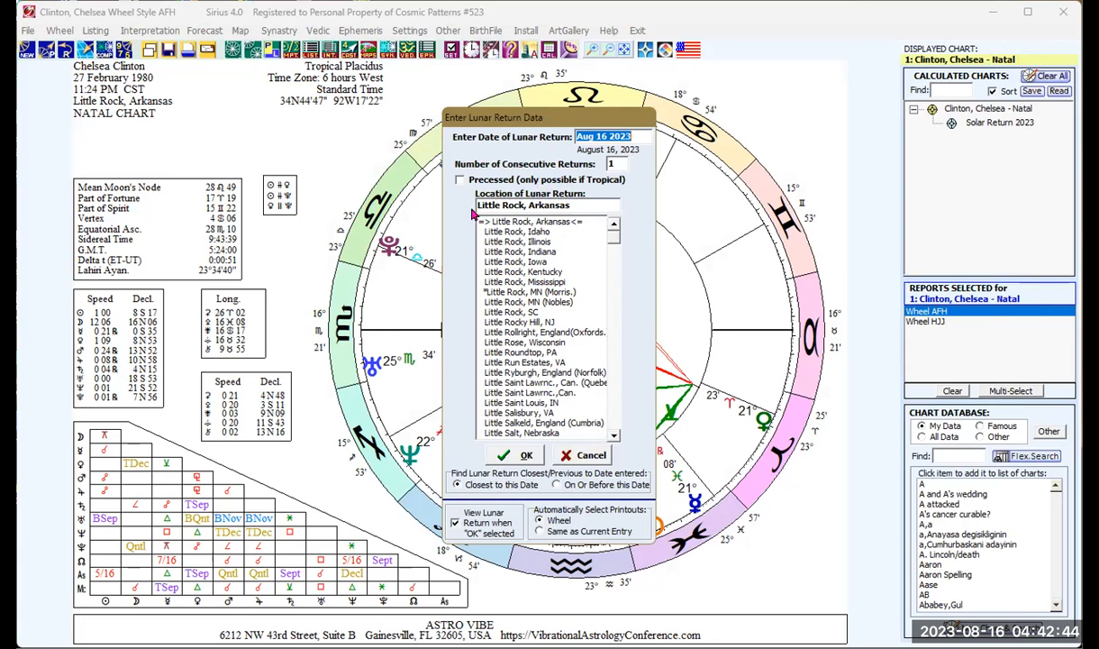
pyautogui.click(574, 205)
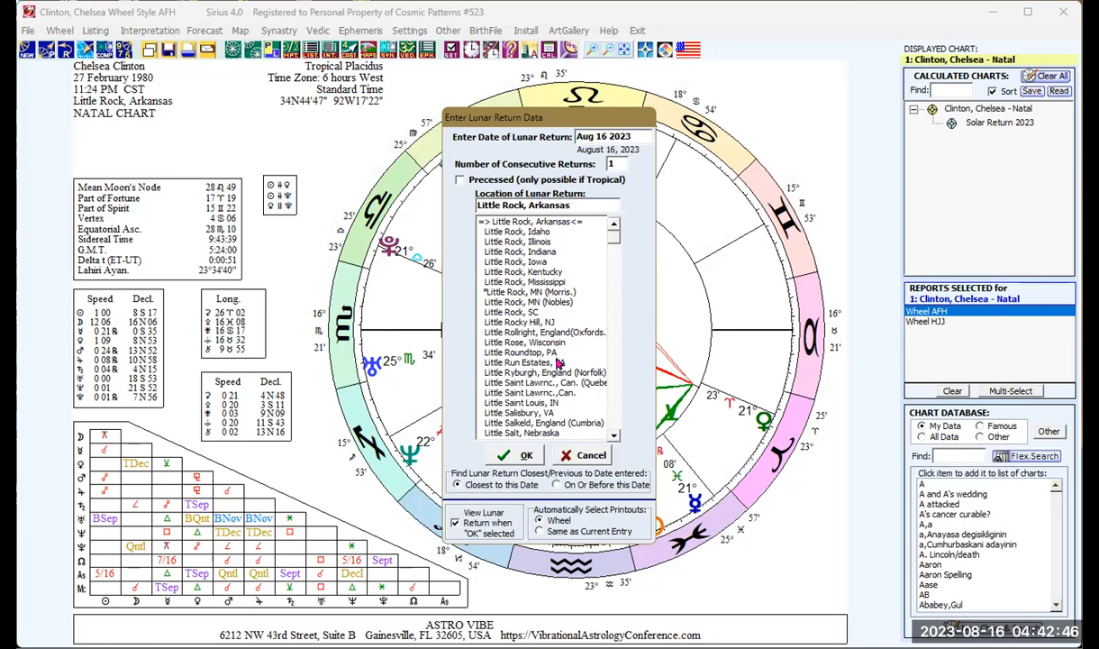
pyautogui.click(527, 457)
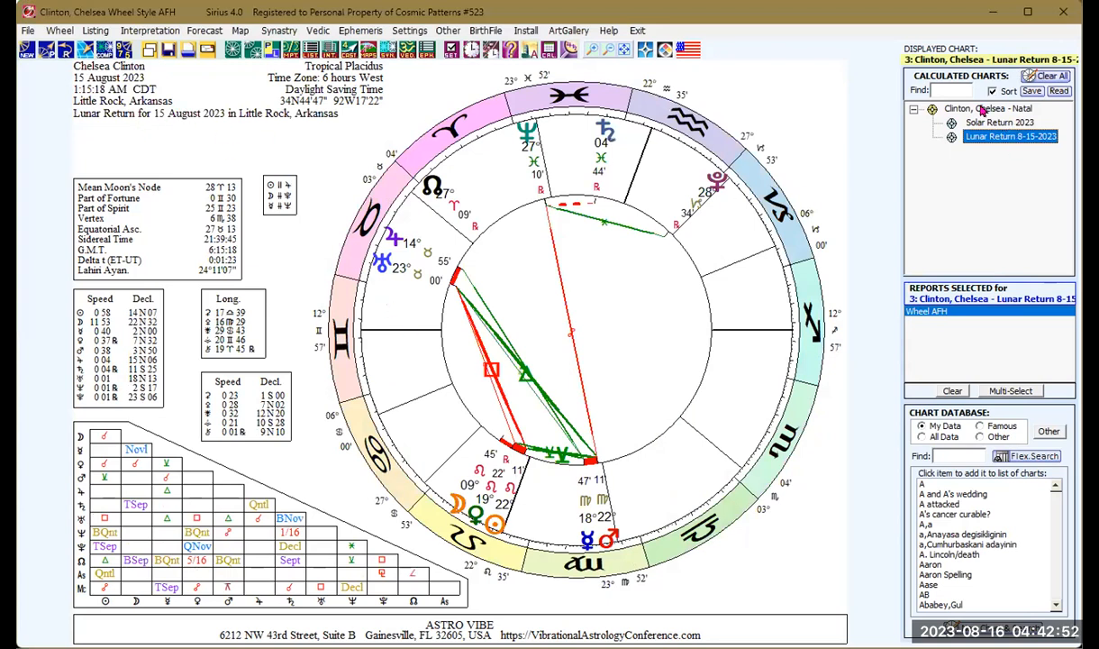
# Start a planet return from the natal chart with Mercury as transiting planet and Venus as natal planet
pyautogui.click(946, 109)
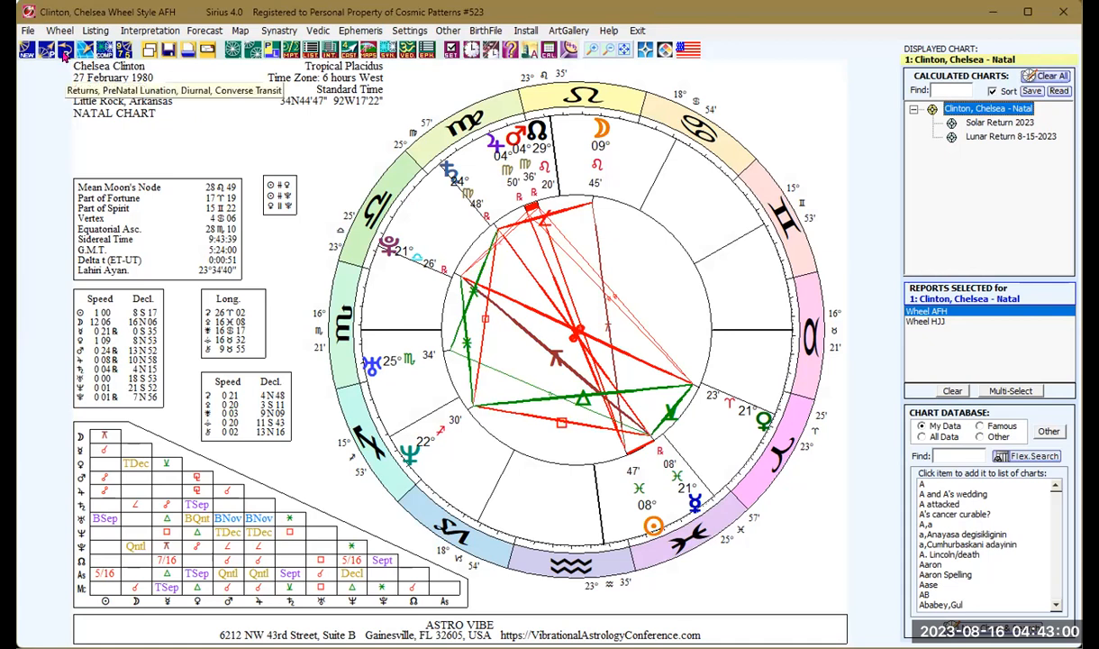
pyautogui.click(65, 51)
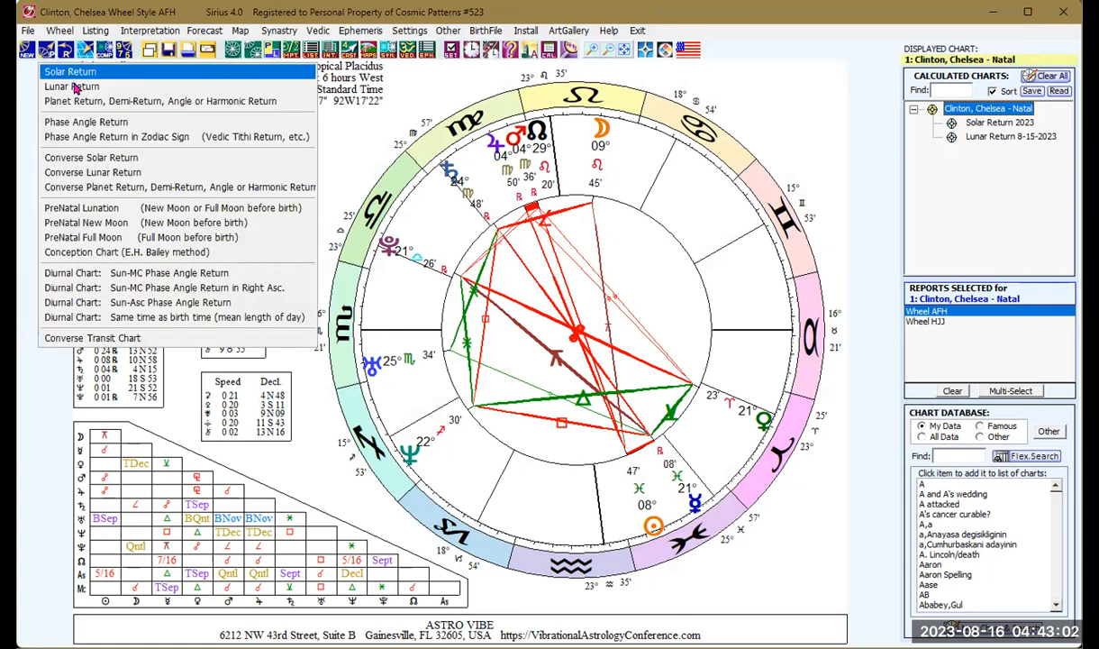
pyautogui.click(92, 101)
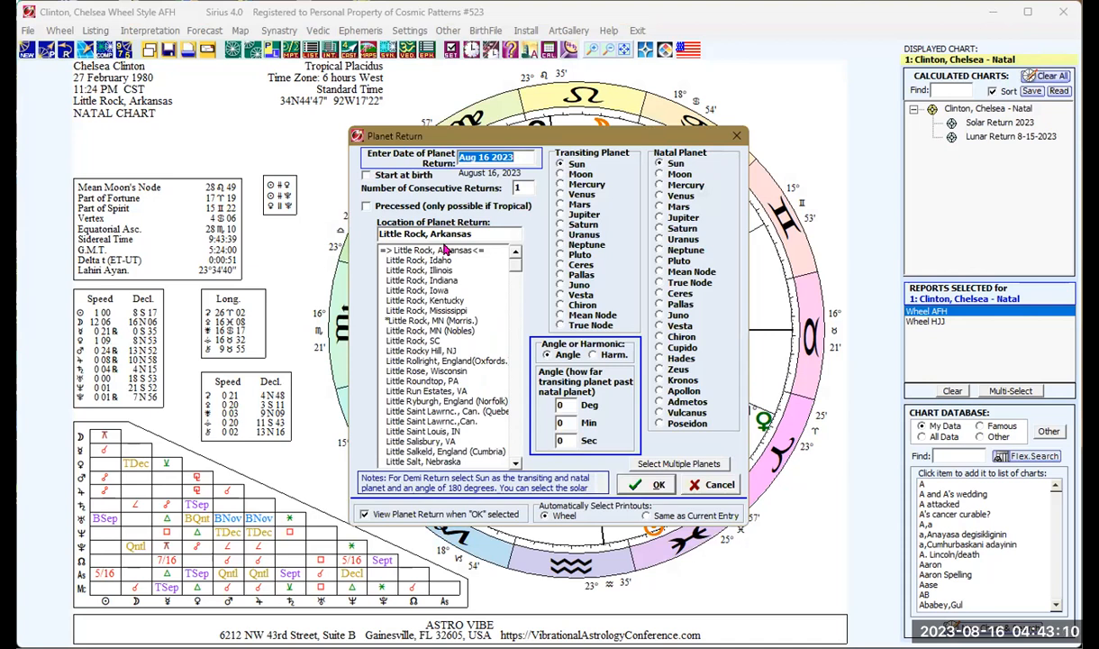
pyautogui.click(560, 184)
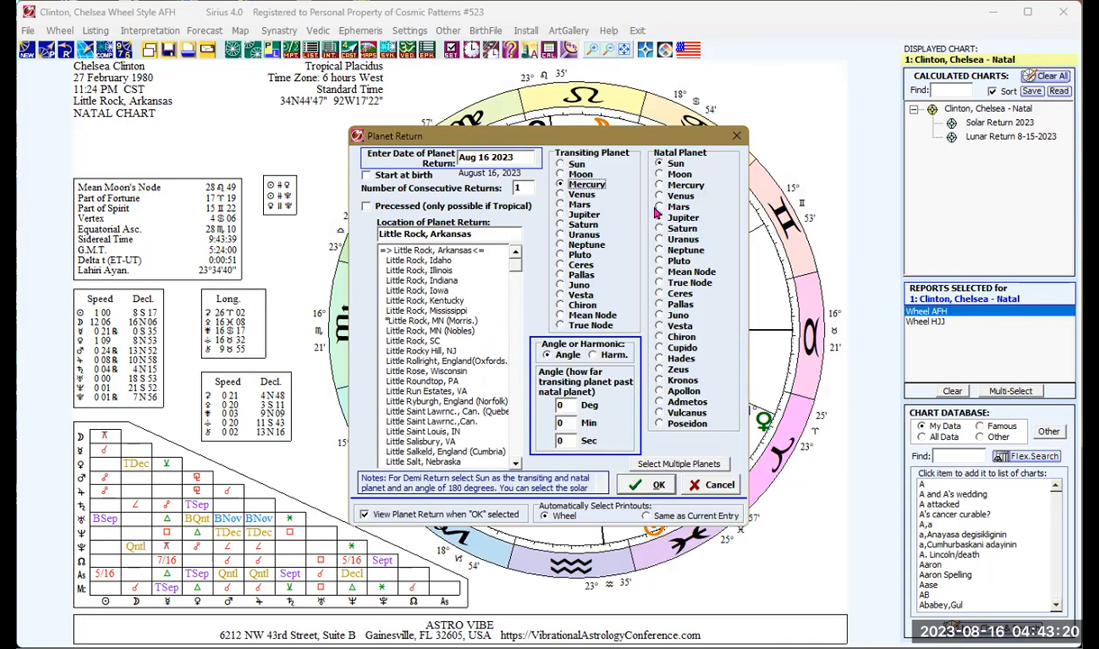
pyautogui.click(660, 195)
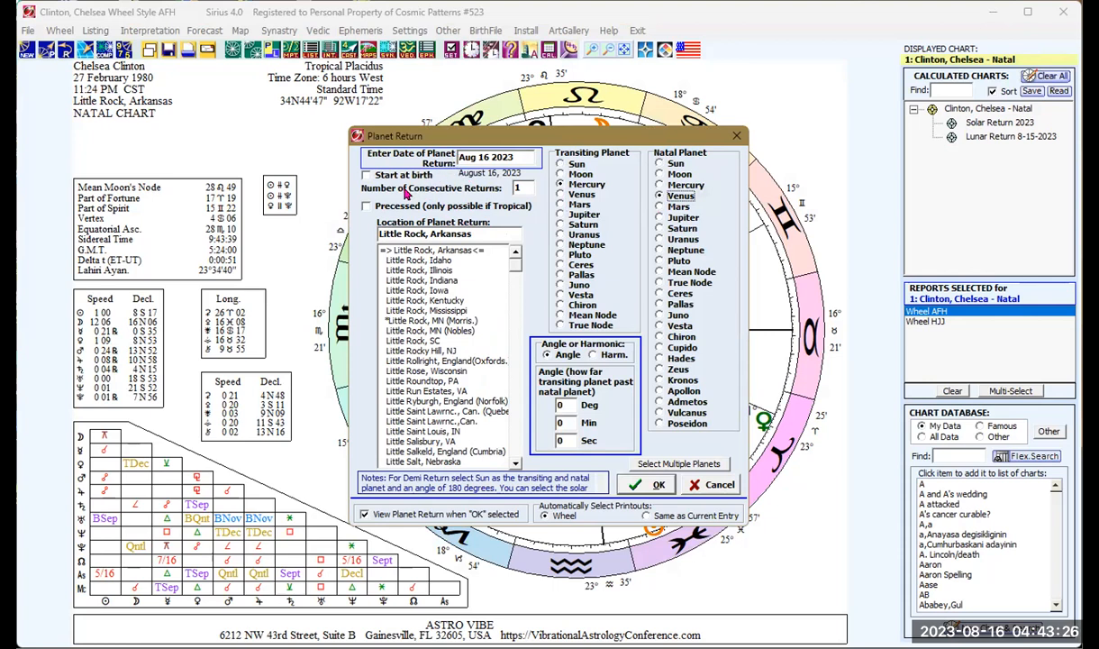
# Try the option that starts the planet return at birth
pyautogui.click(366, 177)
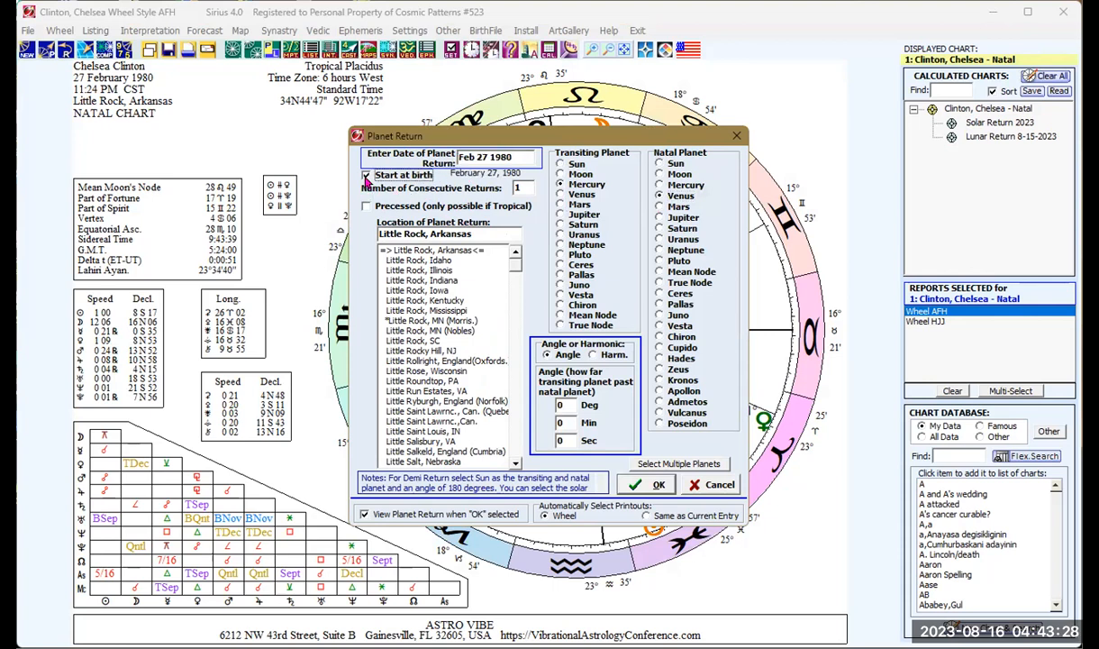
pyautogui.click(366, 177)
pyautogui.click(366, 176)
pyautogui.click(365, 177)
# Set the planet return date to Aug 3 2023 and calculate the Mercury to Venus return for Little Rock, Arkansas
pyautogui.moveTo(518, 157); pyautogui.dragTo(430, 155)
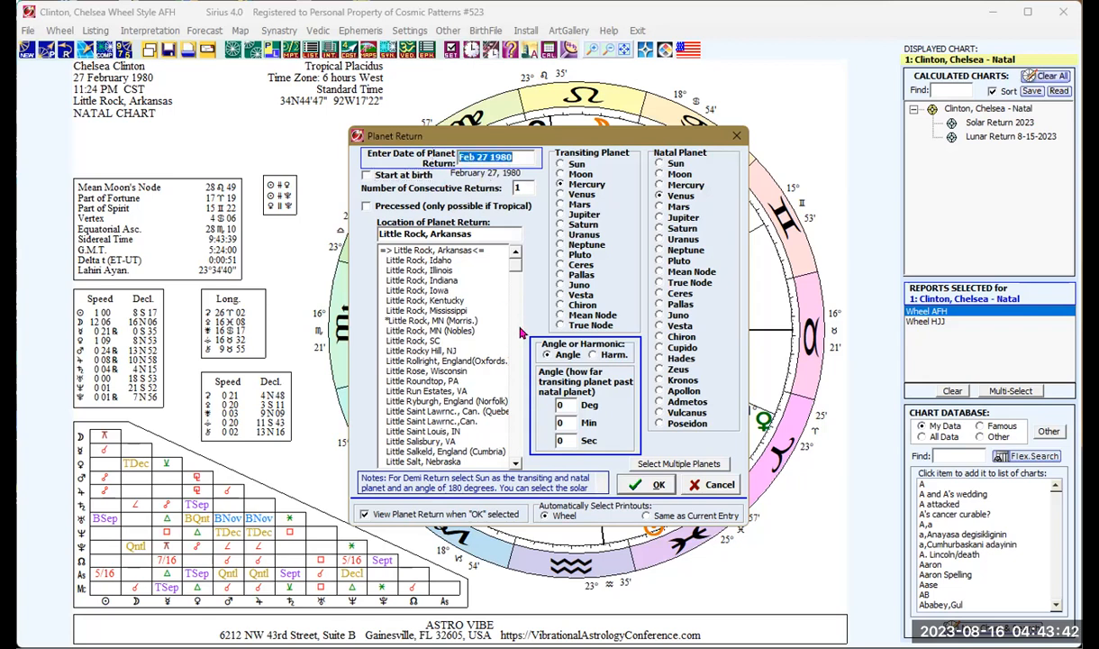
pyautogui.write('Aug 3 2023')
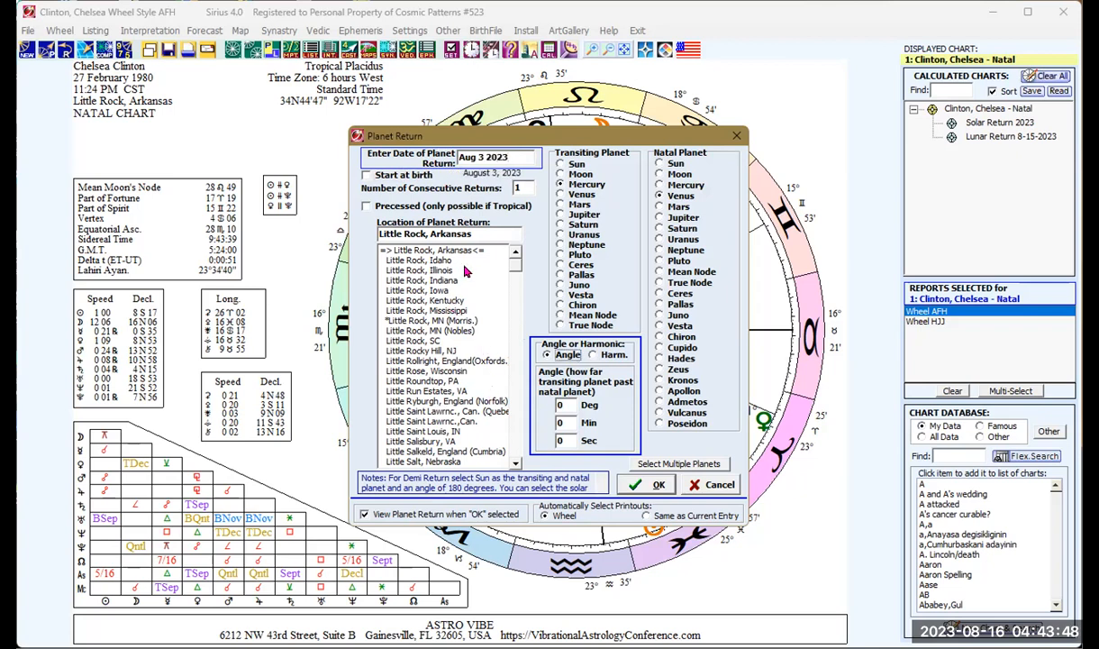
pyautogui.click(655, 488)
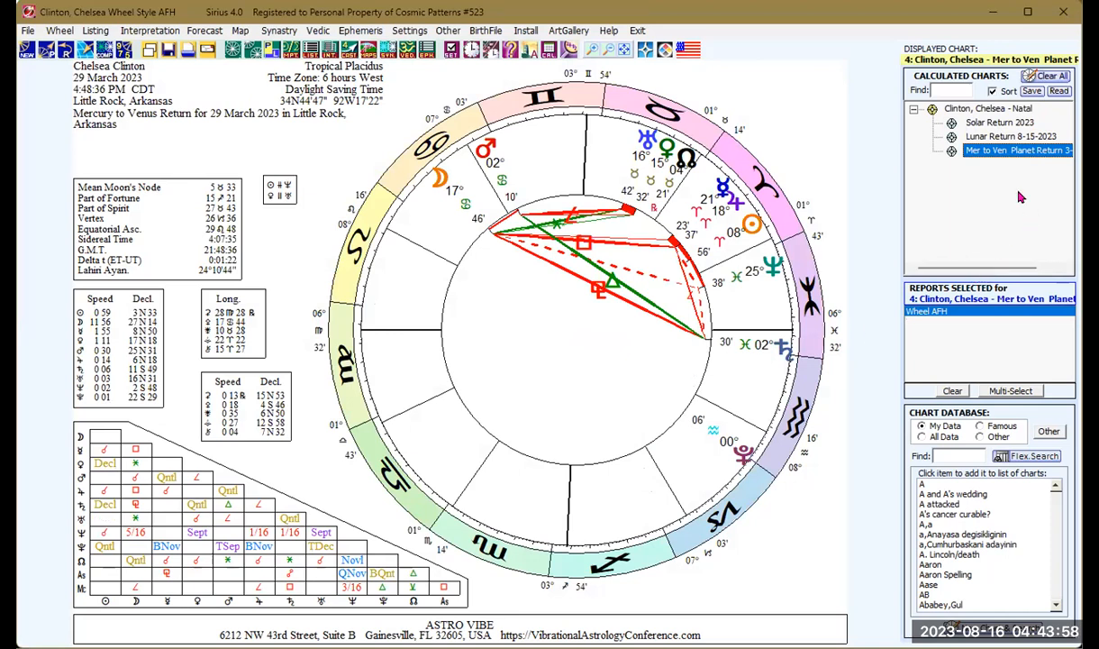
# Calculate a phase angle return from the natal chart for Mars and Uranus, dated Aug 16 2023 in Little Rock, Arkansas
pyautogui.click(971, 109)
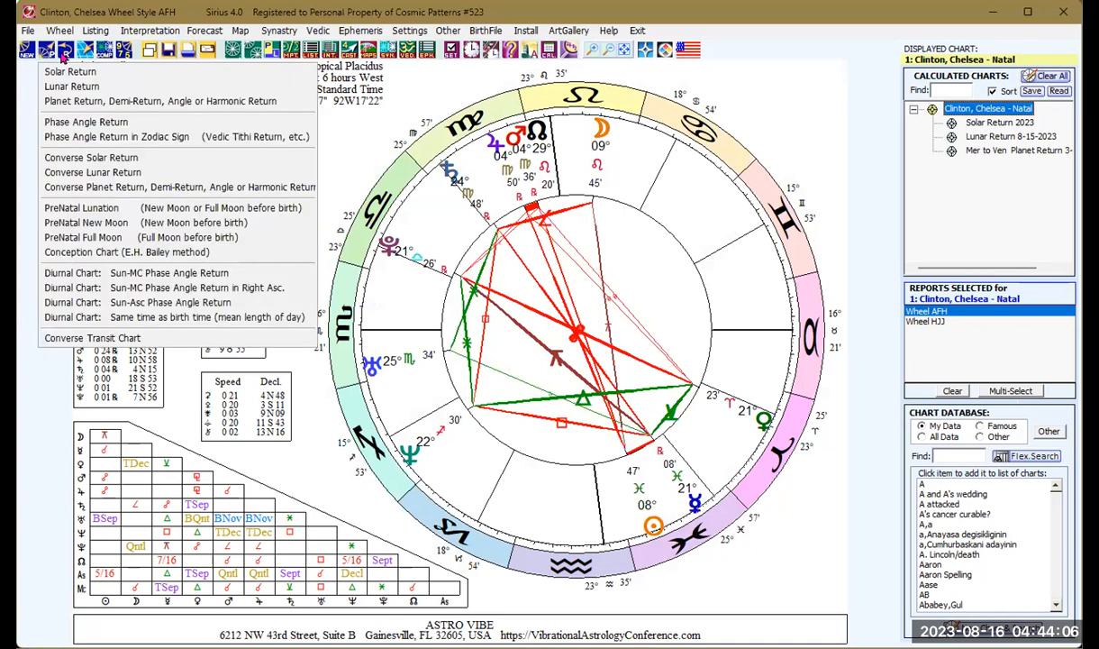
pyautogui.click(104, 127)
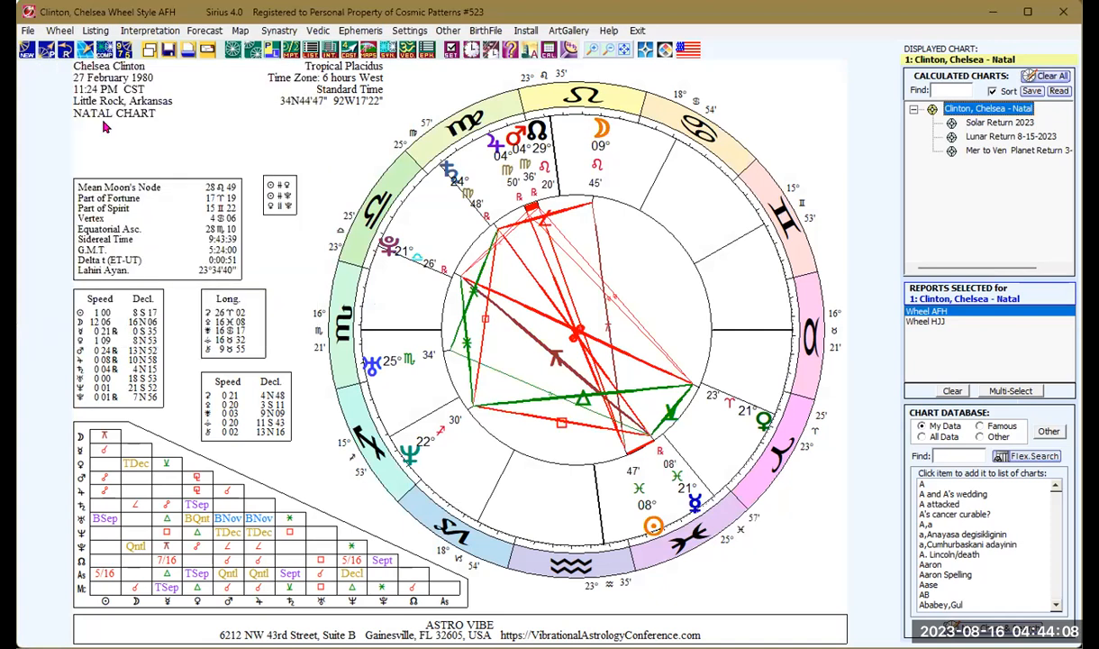
pyautogui.click(560, 204)
pyautogui.click(663, 240)
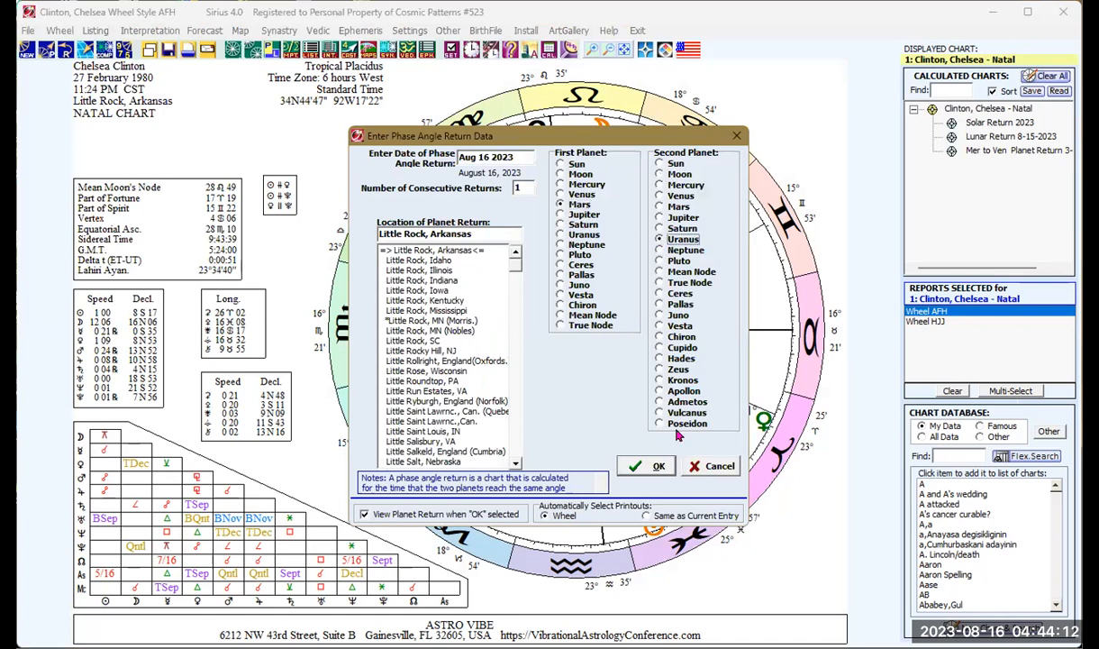
pyautogui.click(657, 463)
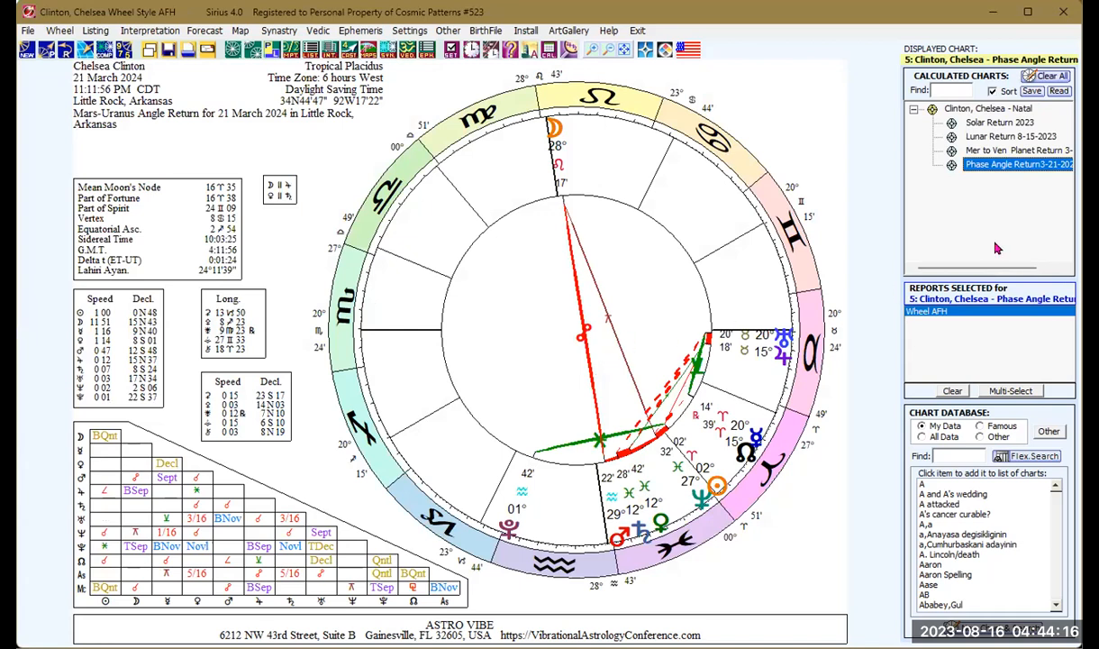
# Review the natal, solar return, lunar return, Mercury to Venus return and phase angle return charts one after another
pyautogui.click(973, 109)
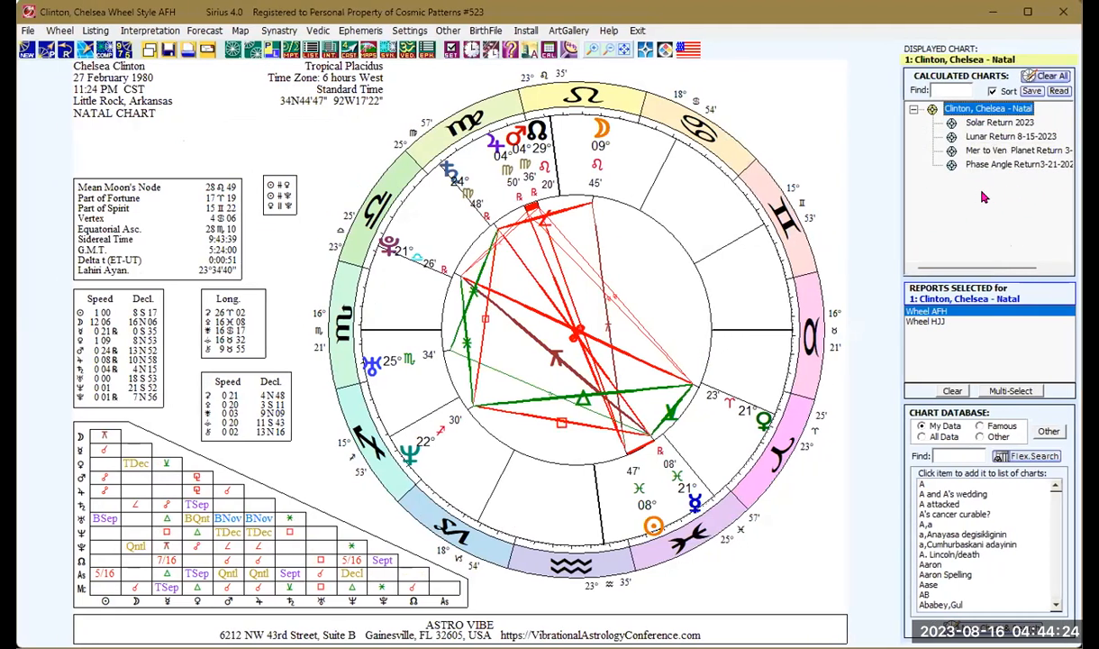
pyautogui.click(990, 123)
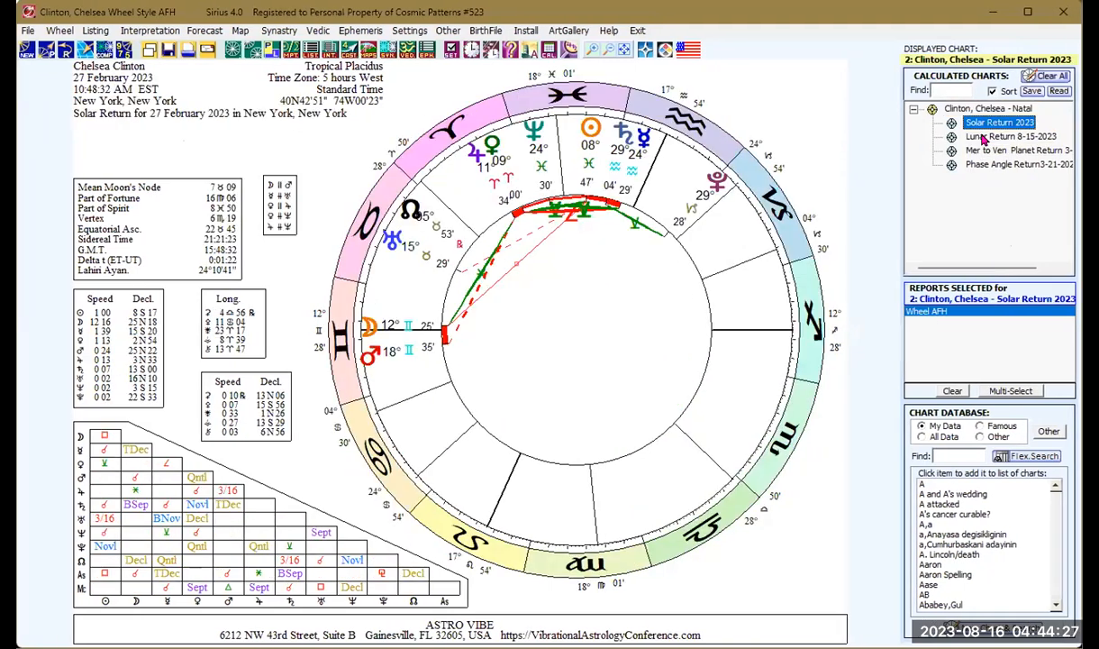
pyautogui.click(987, 136)
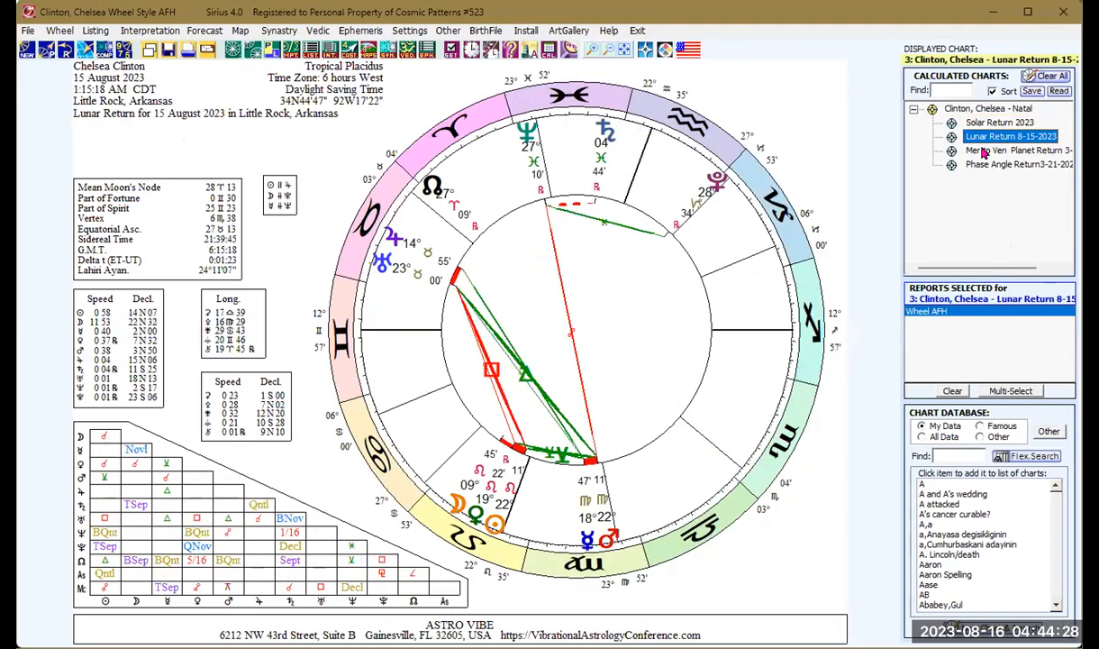
pyautogui.click(989, 150)
pyautogui.click(984, 165)
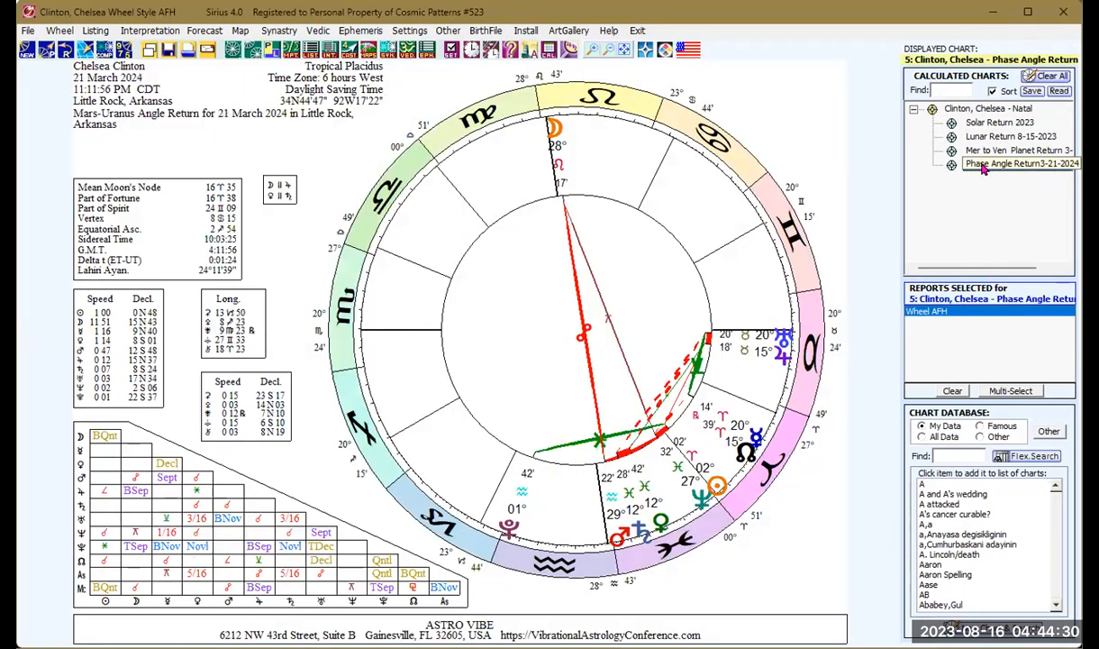
# Calculate a Sun-Moon phase angle return in zodiac sign from the natal chart, dated Aug 16 2023, with the Sun in its natal sign
pyautogui.click(961, 109)
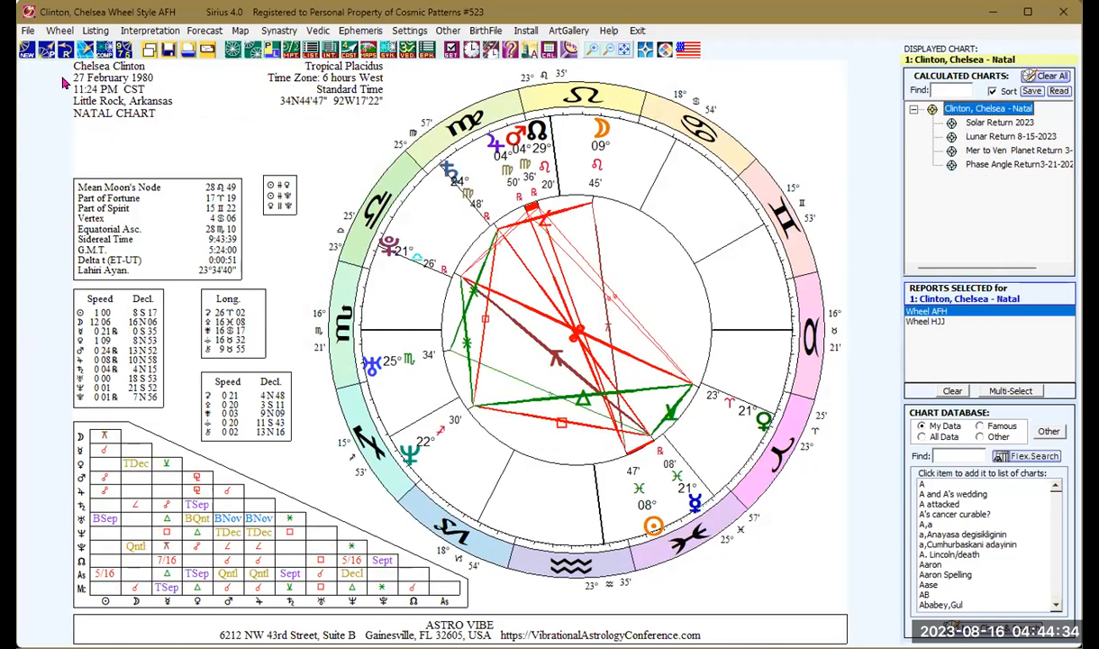
pyautogui.click(65, 50)
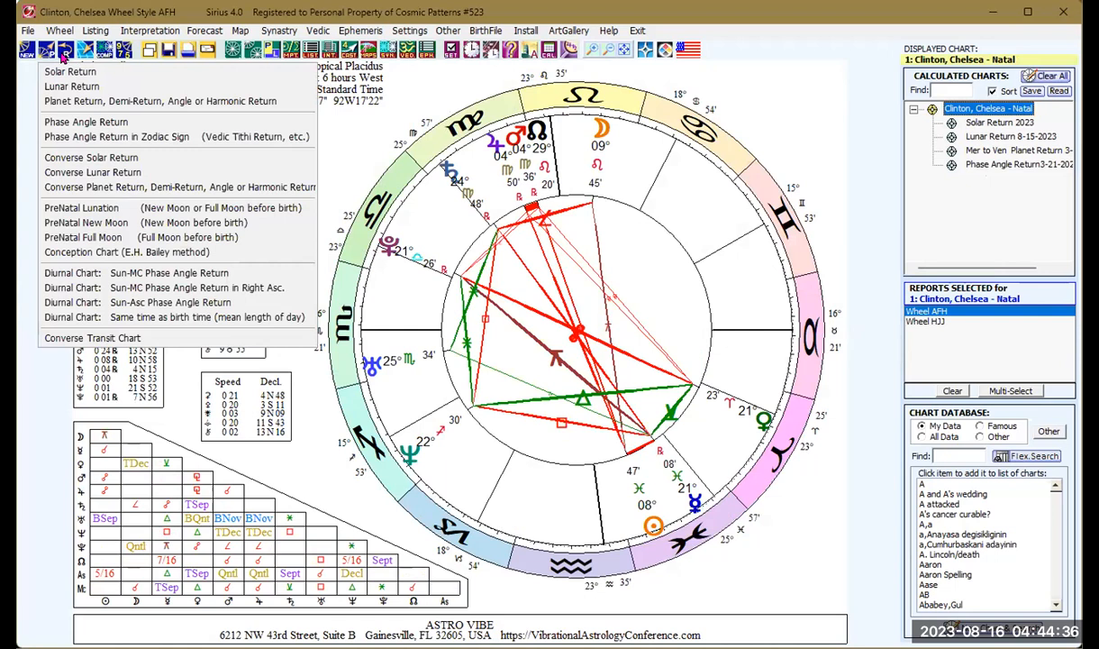
pyautogui.click(77, 137)
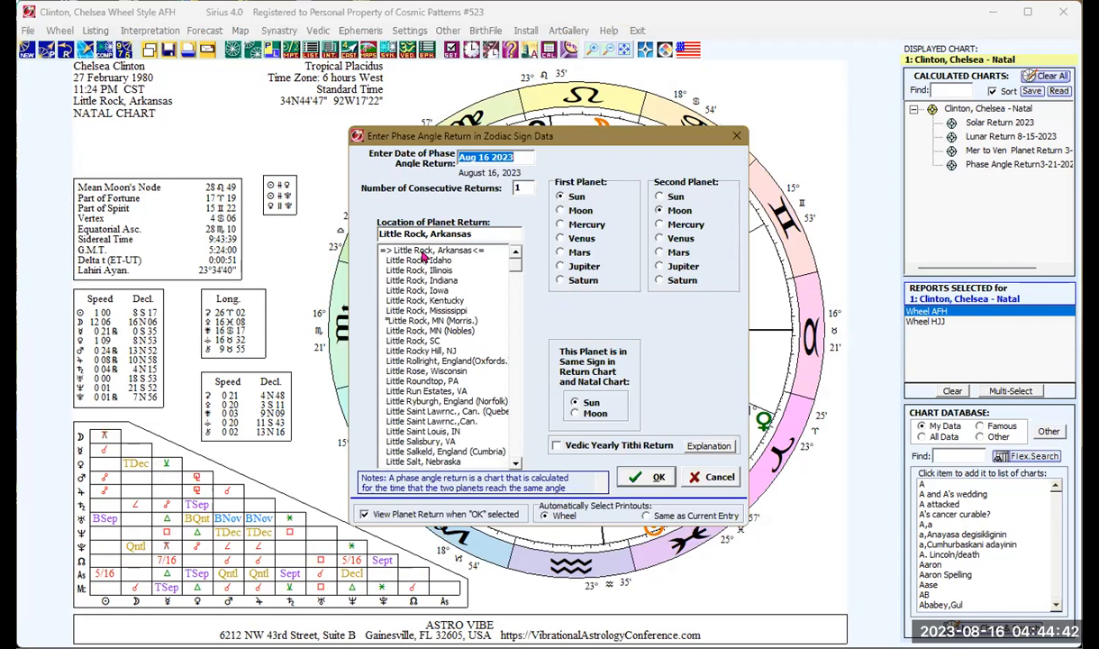
pyautogui.click(636, 479)
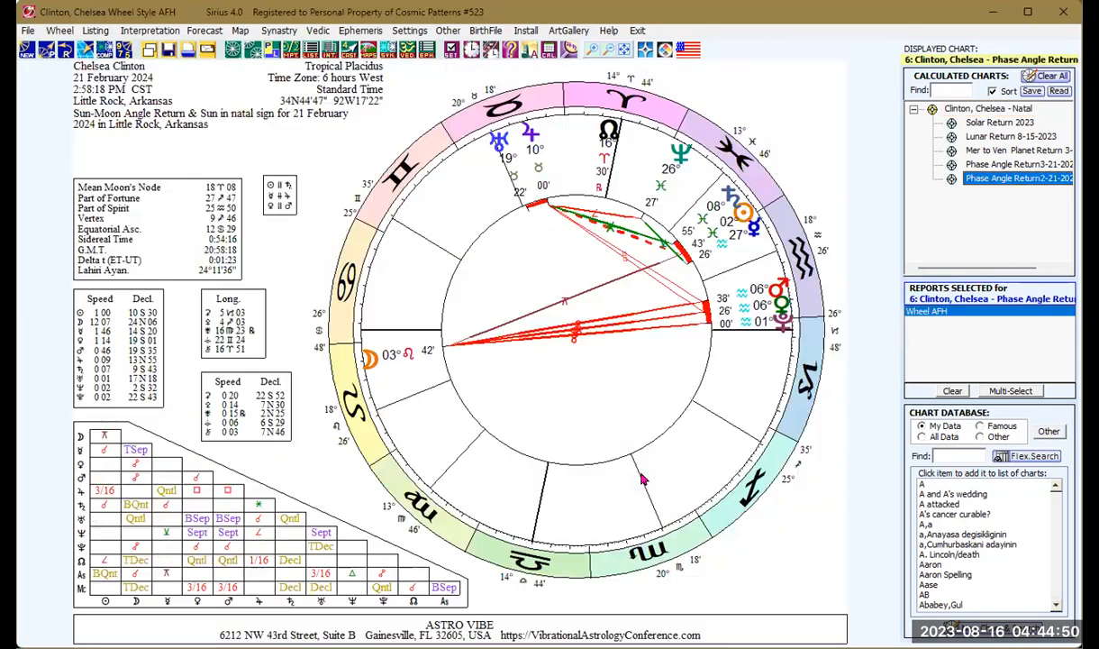
# Calculate a converse solar return from the natal chart for the year 2023 in Little Rock, Arkansas
pyautogui.click(955, 109)
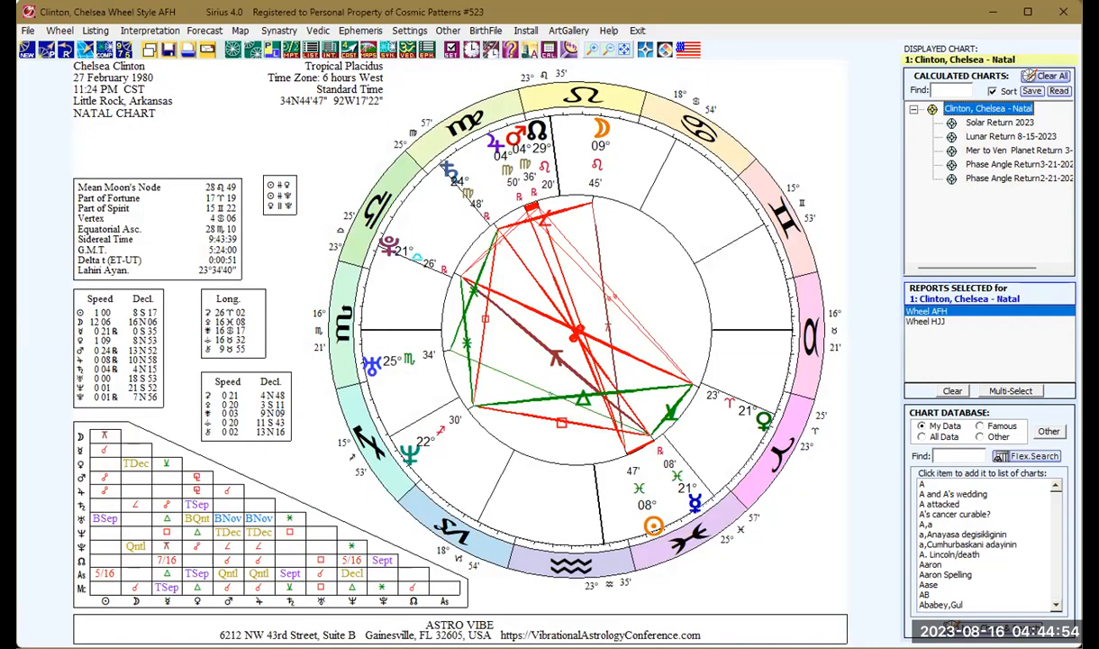
pyautogui.click(65, 52)
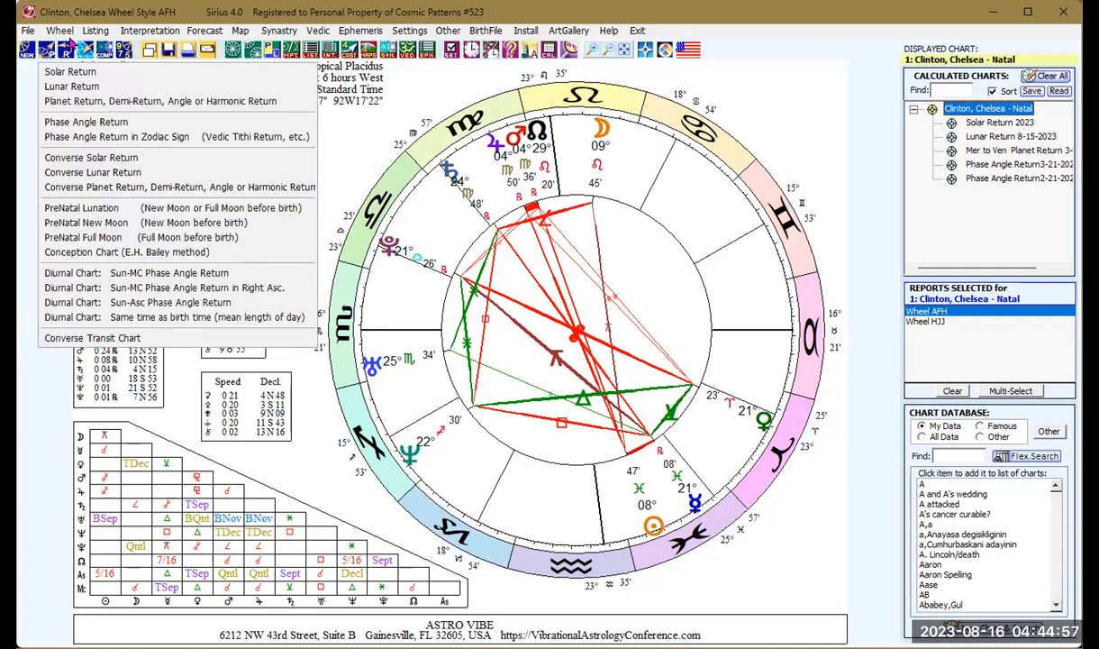
pyautogui.click(77, 157)
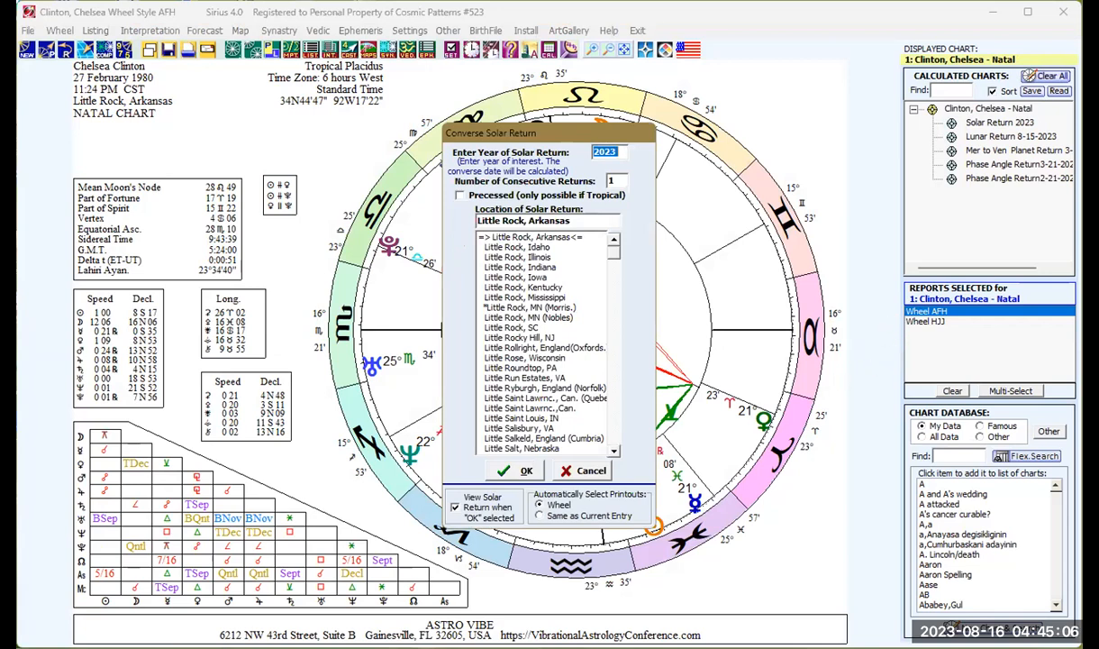
pyautogui.click(519, 478)
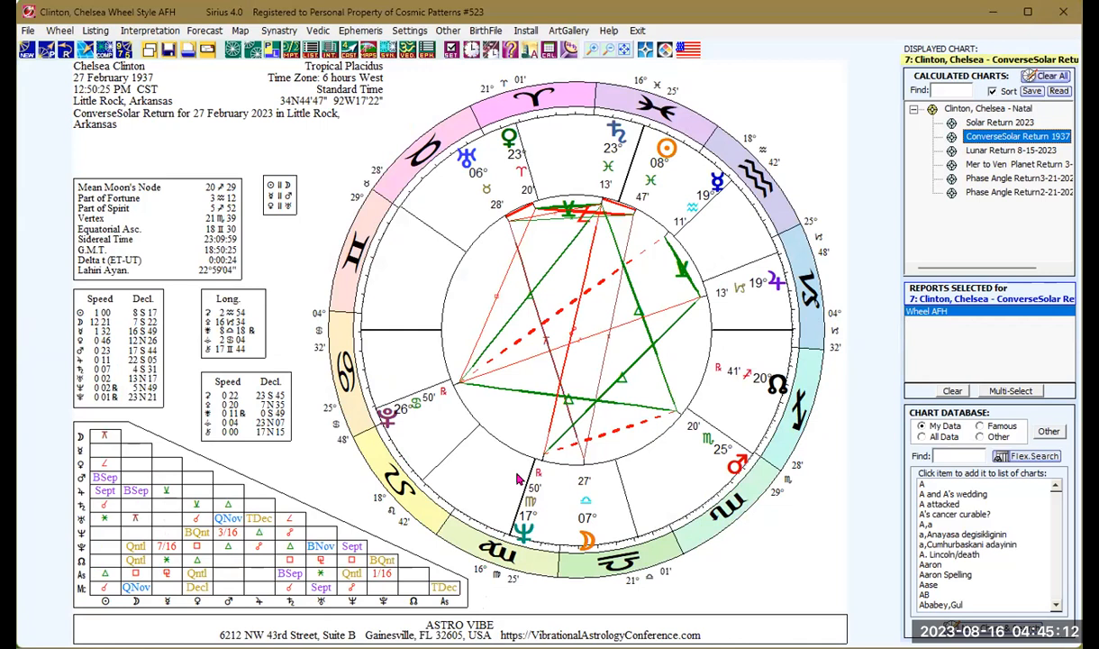
# Calculate a converse lunar return from the natal chart, closest to Aug 16 2023, in Little Rock, Arkansas
pyautogui.click(966, 109)
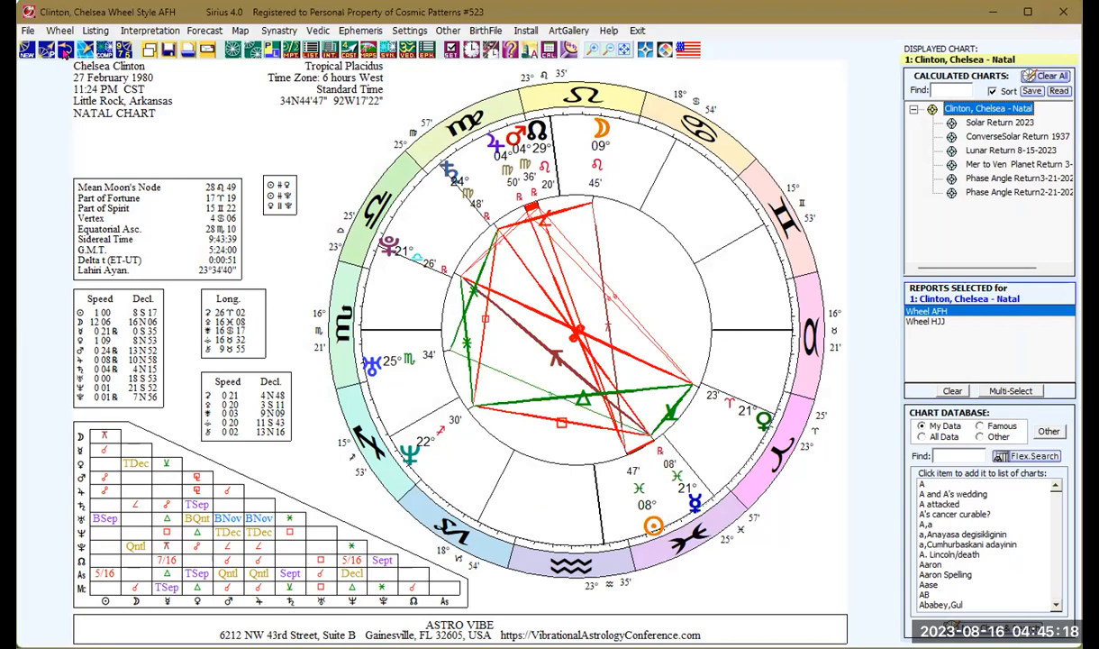
pyautogui.click(65, 51)
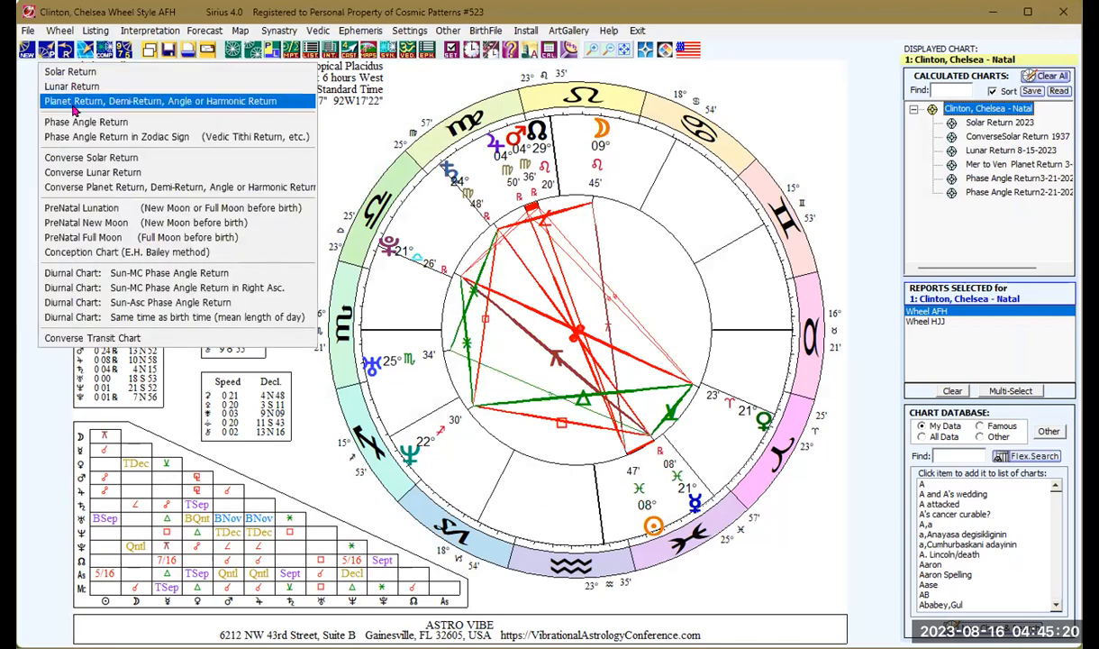
pyautogui.click(91, 172)
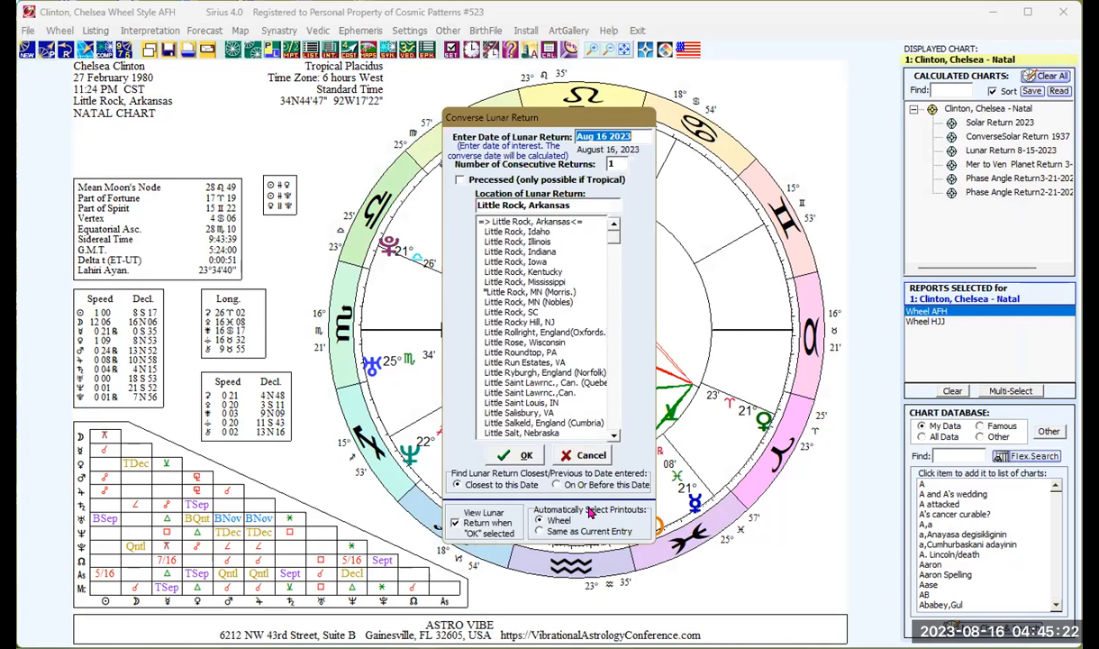
pyautogui.click(516, 460)
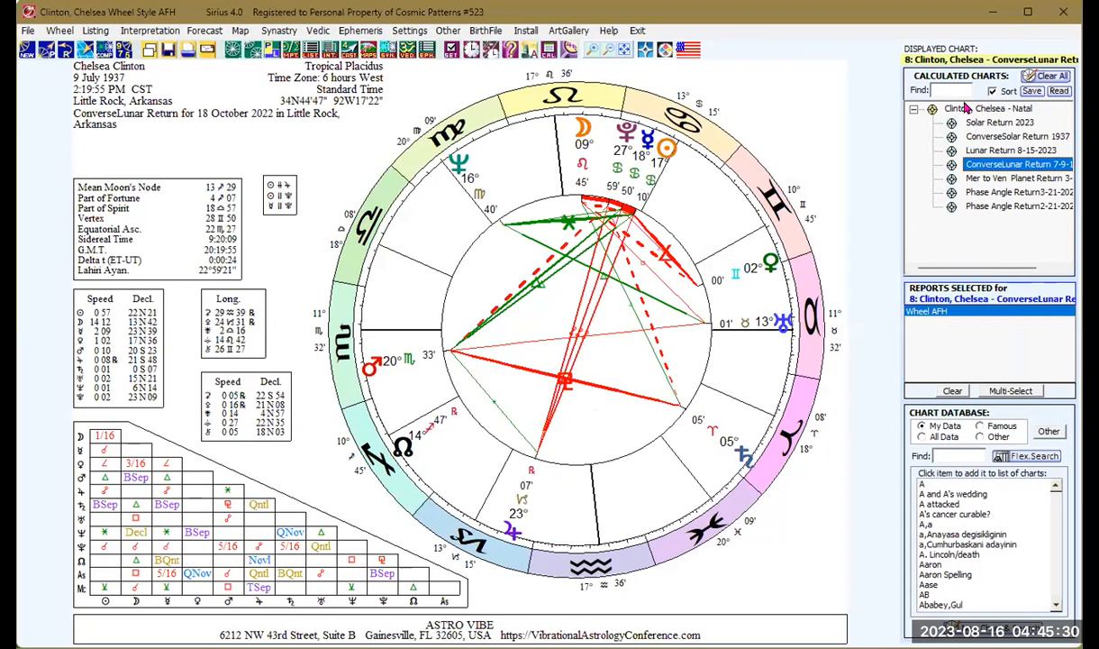
# Calculate a converse planet return from the natal chart, transiting Sun to natal Sun at angle 0, dated Aug 16 2023, in Little Rock, Arkansas
pyautogui.click(968, 109)
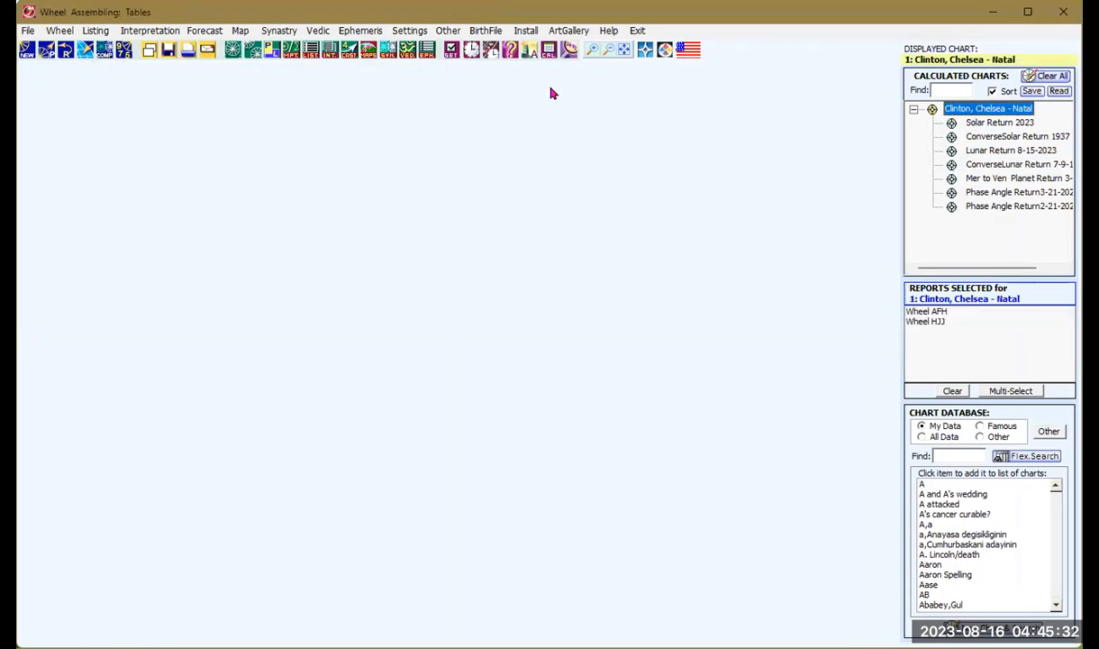
pyautogui.click(64, 52)
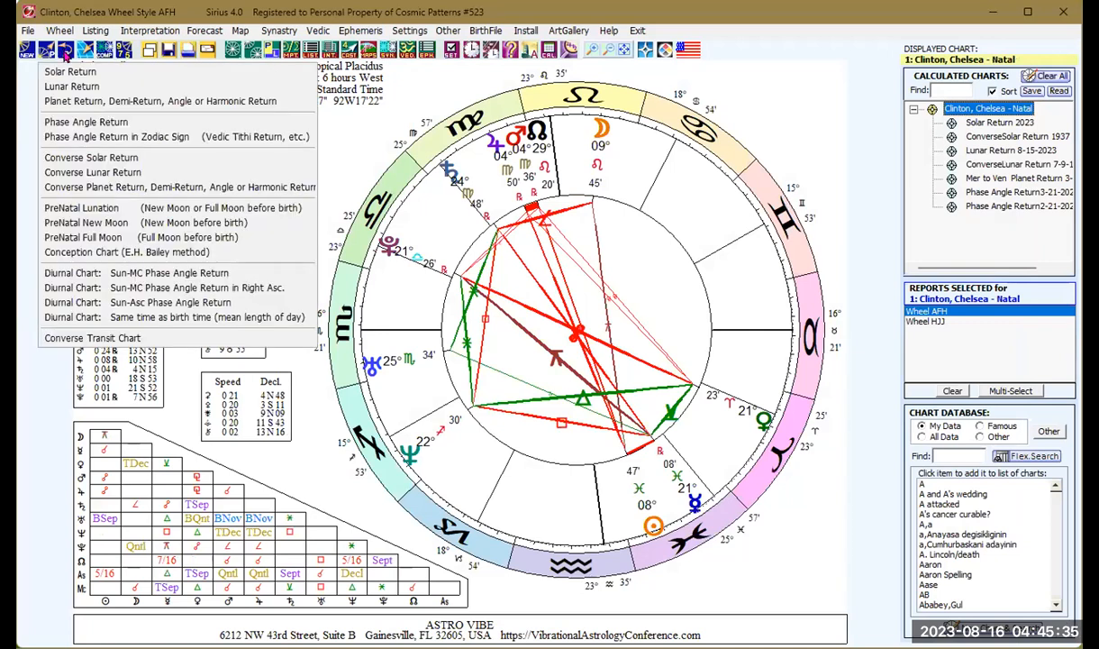
pyautogui.click(92, 194)
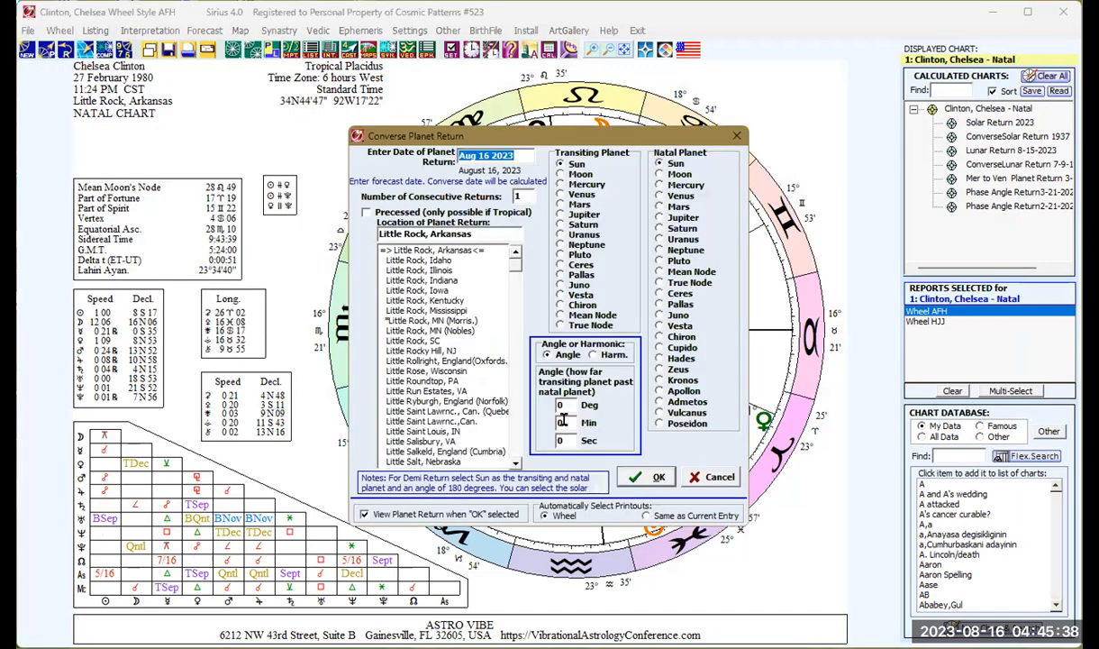
pyautogui.click(640, 480)
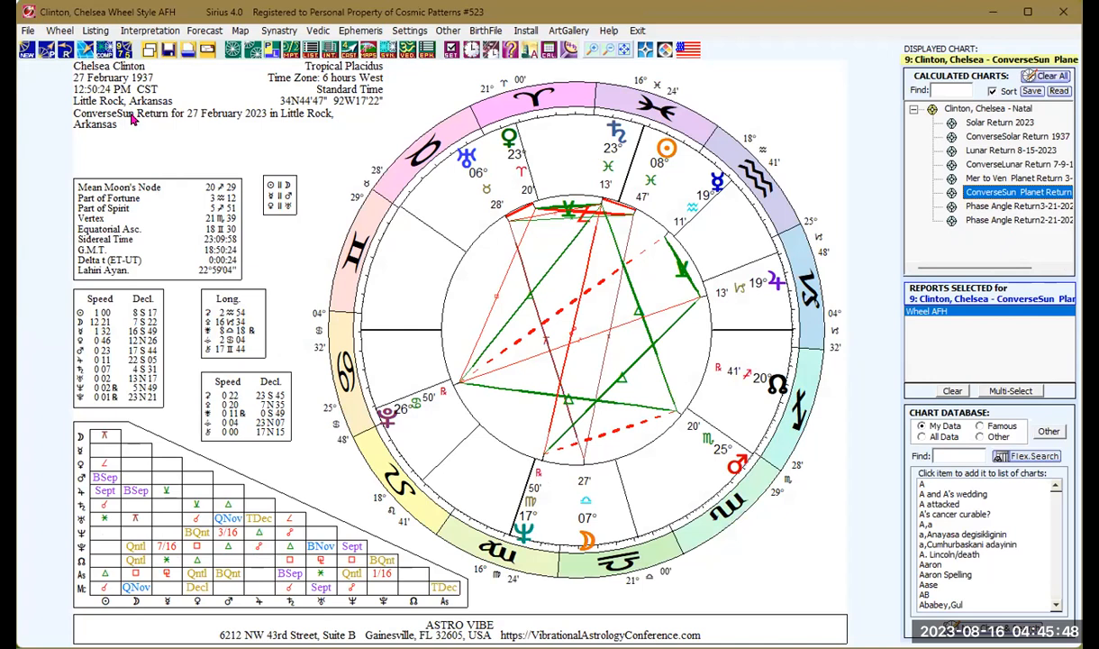
# Calculate the prenatal lunation chart from the natal chart, and check the return charts grouped under the natal entry
pyautogui.click(928, 106)
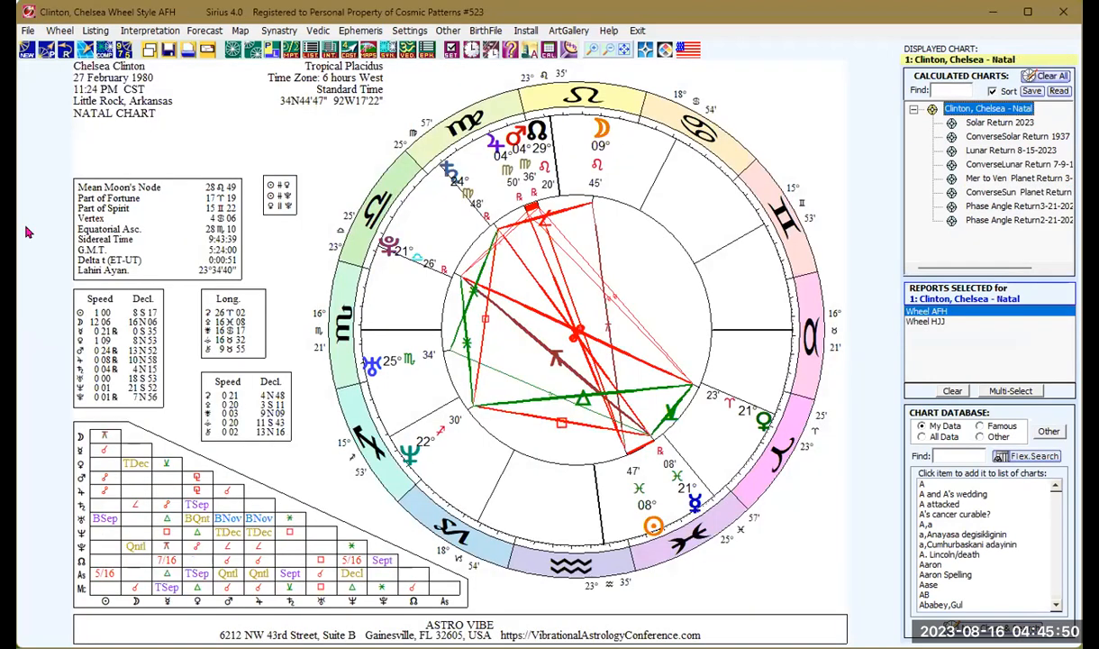
pyautogui.click(48, 51)
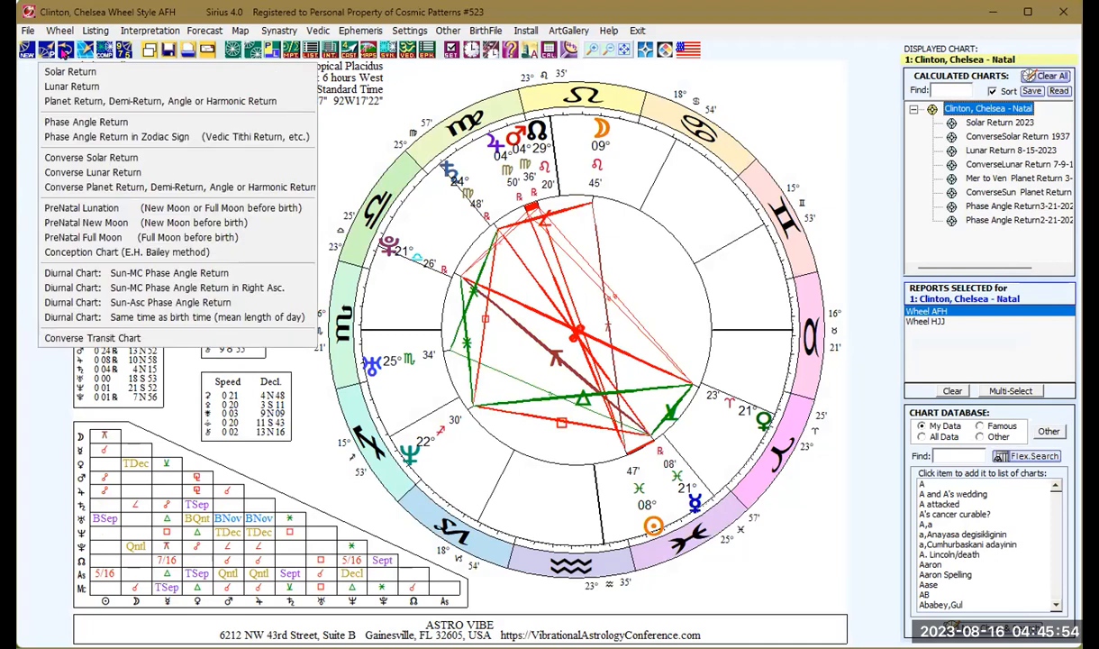
pyautogui.click(121, 209)
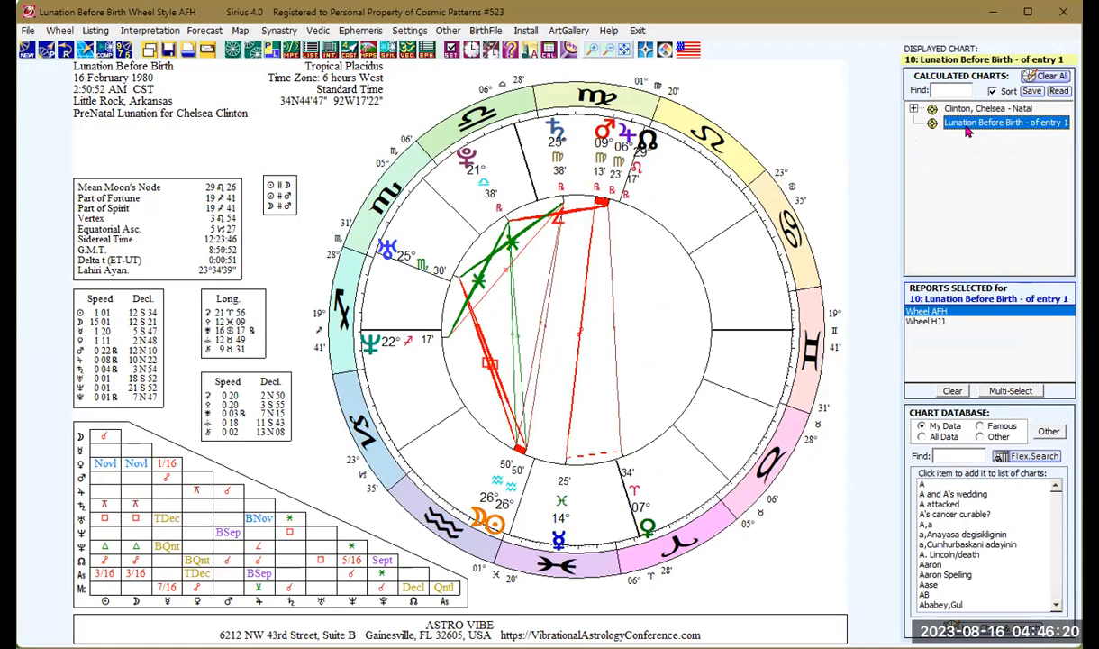
pyautogui.click(913, 109)
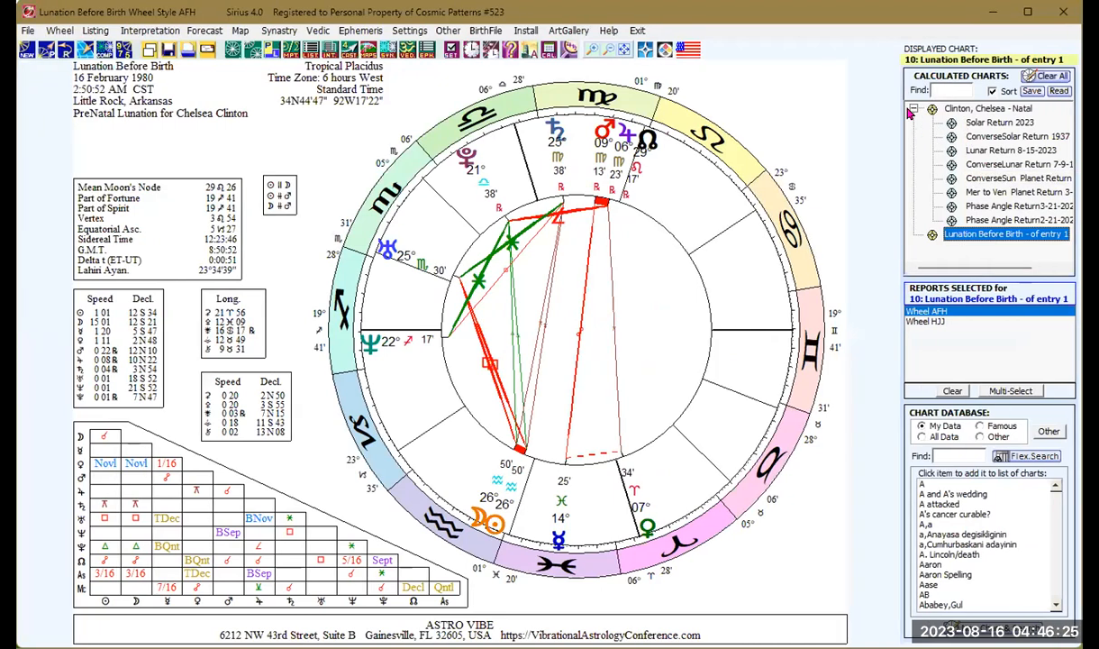
pyautogui.click(913, 110)
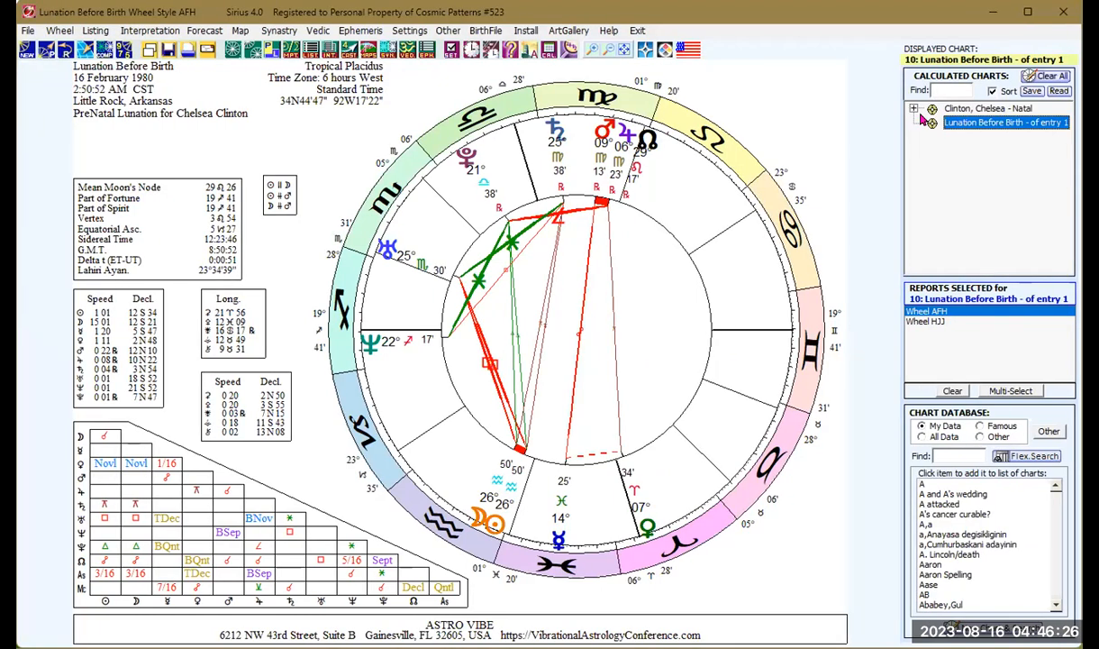
# Calculate the prenatal new moon chart for the new moon before birth from the natal chart
pyautogui.click(957, 108)
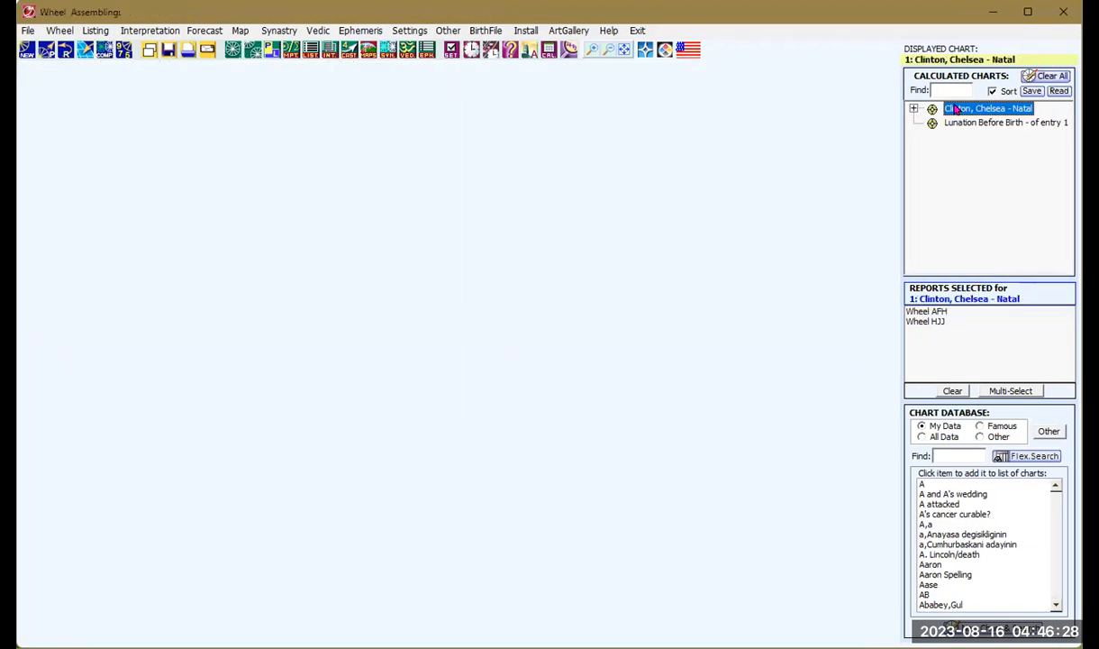
pyautogui.click(65, 51)
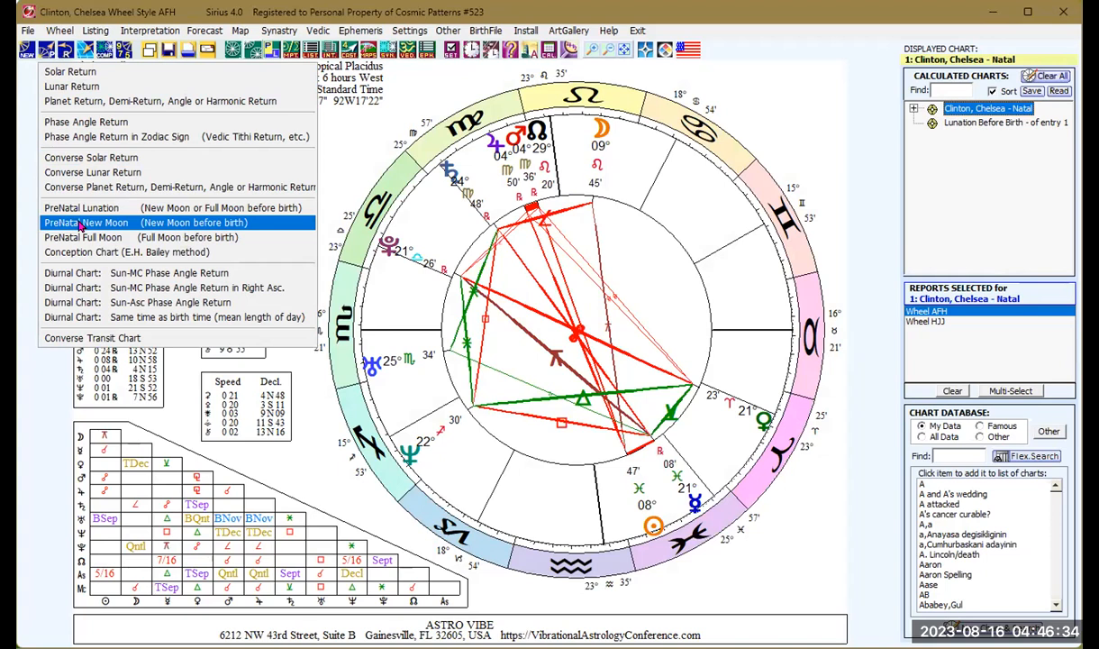
pyautogui.click(81, 222)
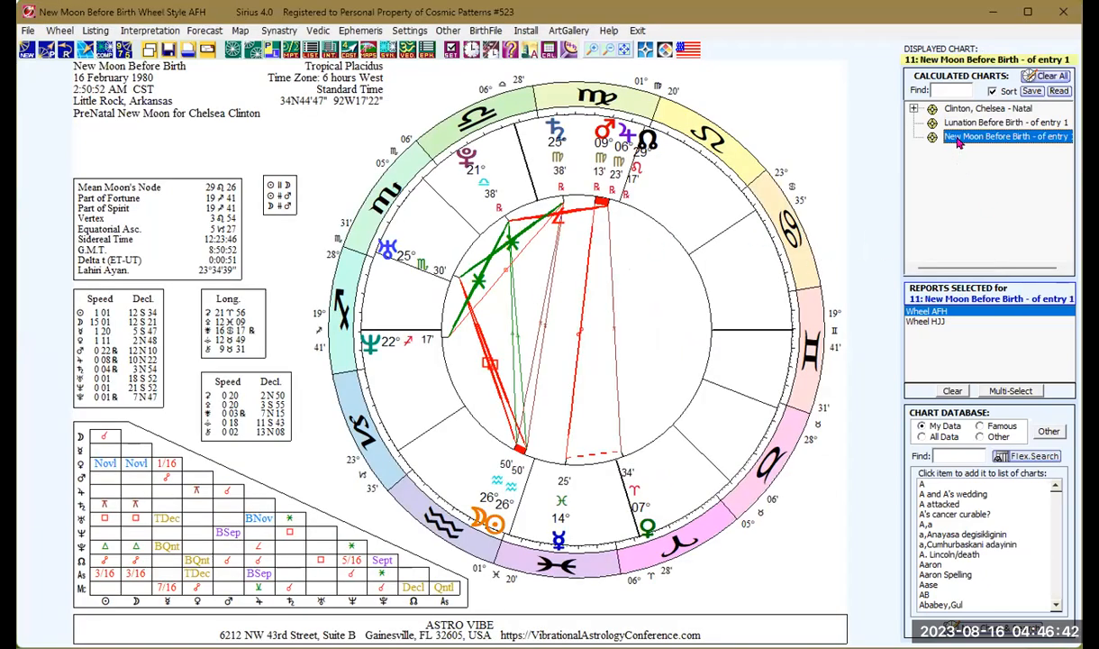
# Calculate the prenatal full moon chart for the full moon before birth from the natal chart
pyautogui.click(957, 110)
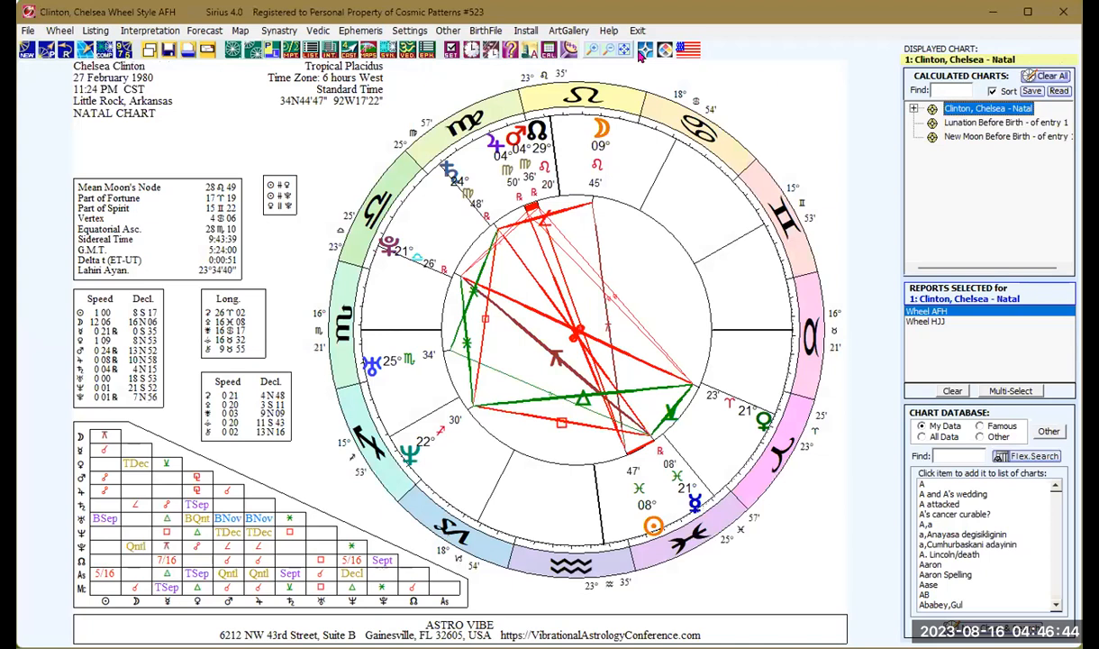
pyautogui.click(60, 30)
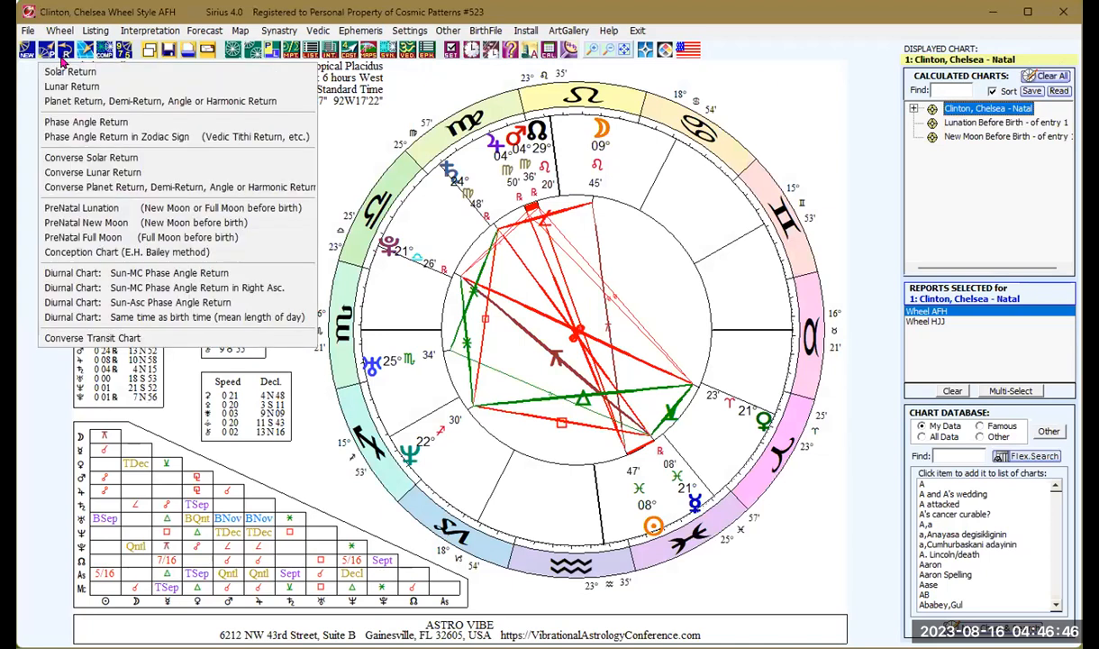
pyautogui.click(102, 237)
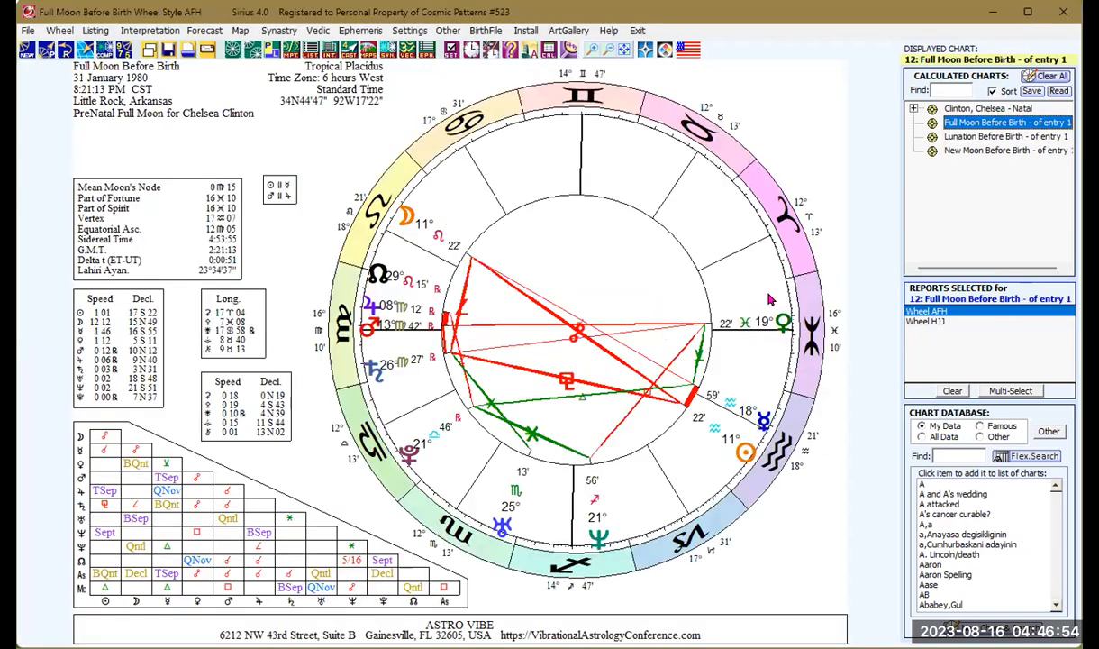
# Calculate the E.H. Bailey conception charts from the natal chart and add the 6-7-1979 23:45:30 female chart to the list of entries
pyautogui.click(937, 108)
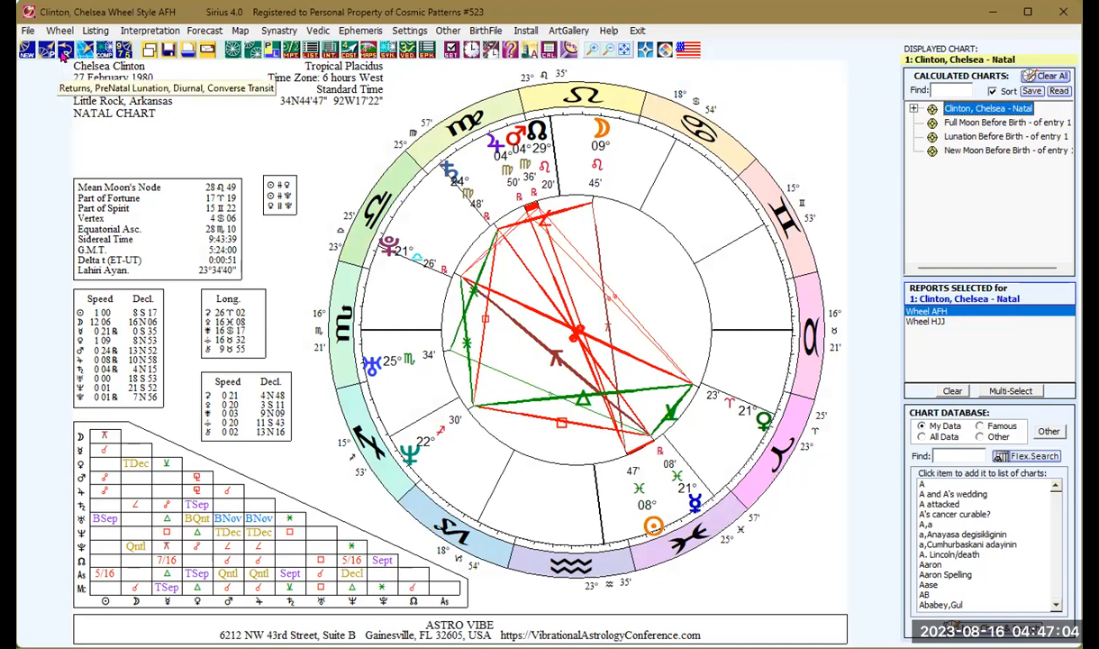
pyautogui.click(65, 54)
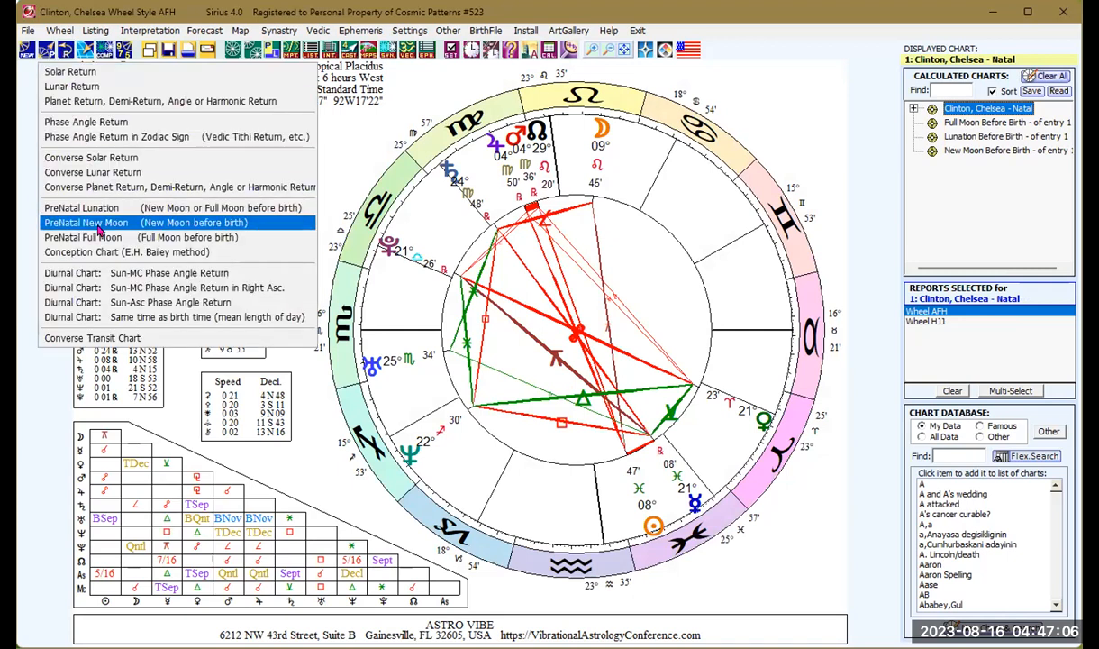
pyautogui.click(105, 252)
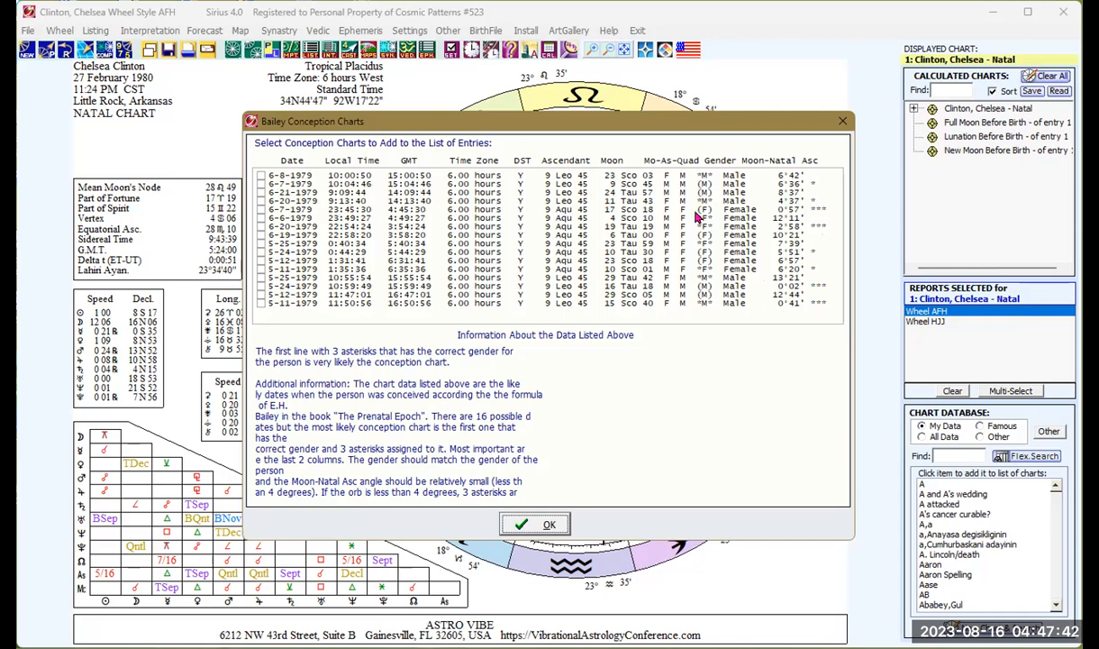
pyautogui.click(261, 210)
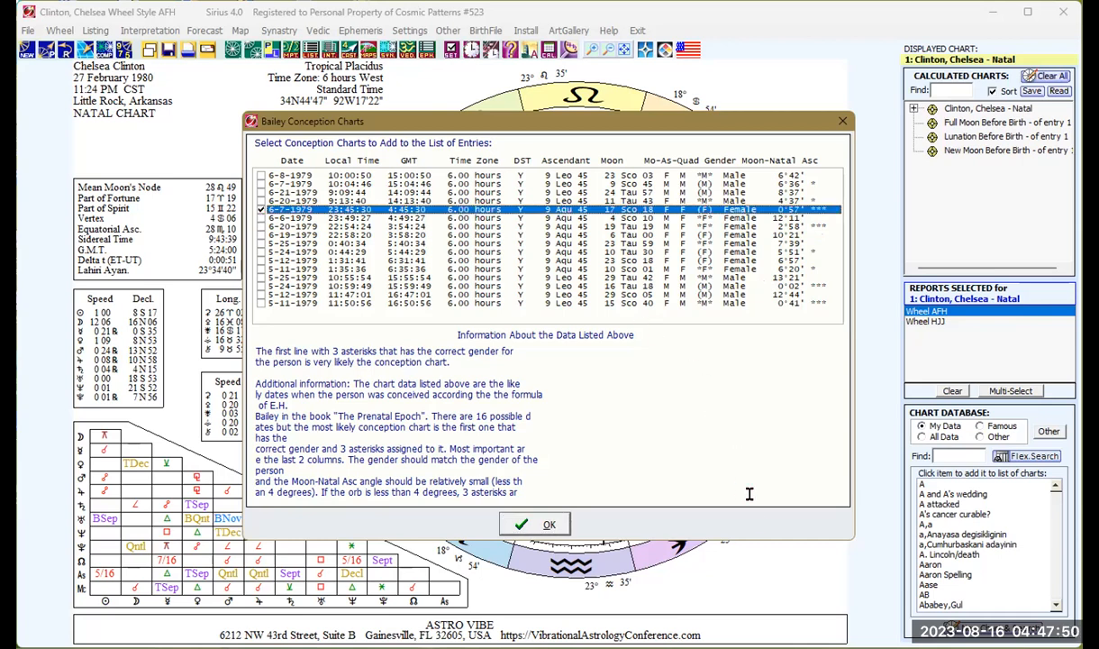
pyautogui.click(533, 526)
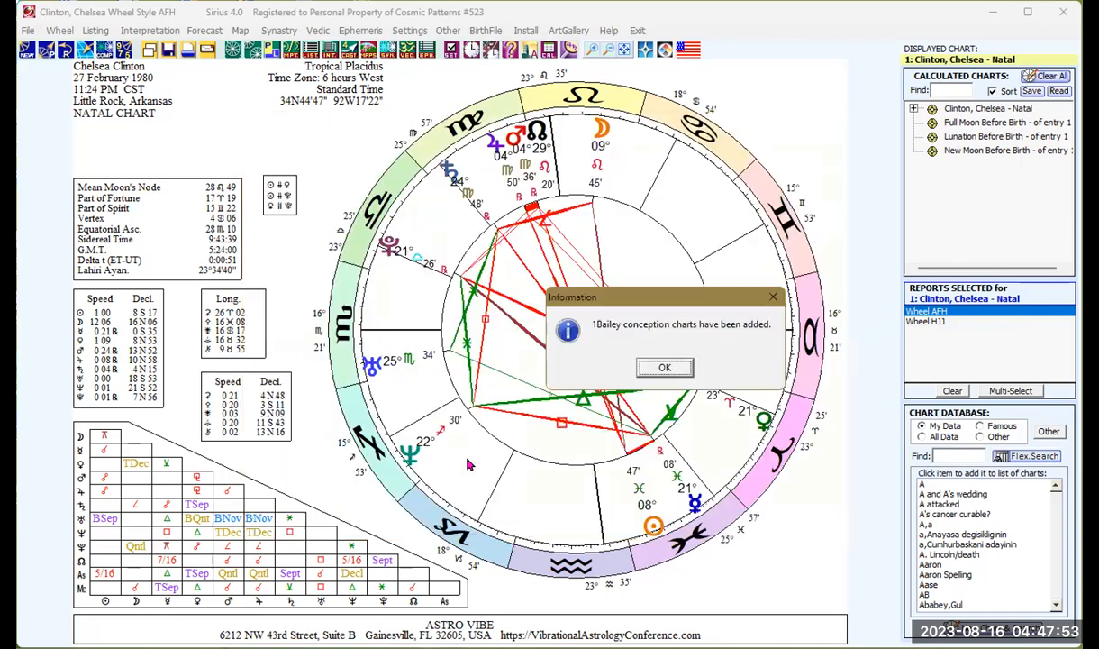
pyautogui.click(662, 369)
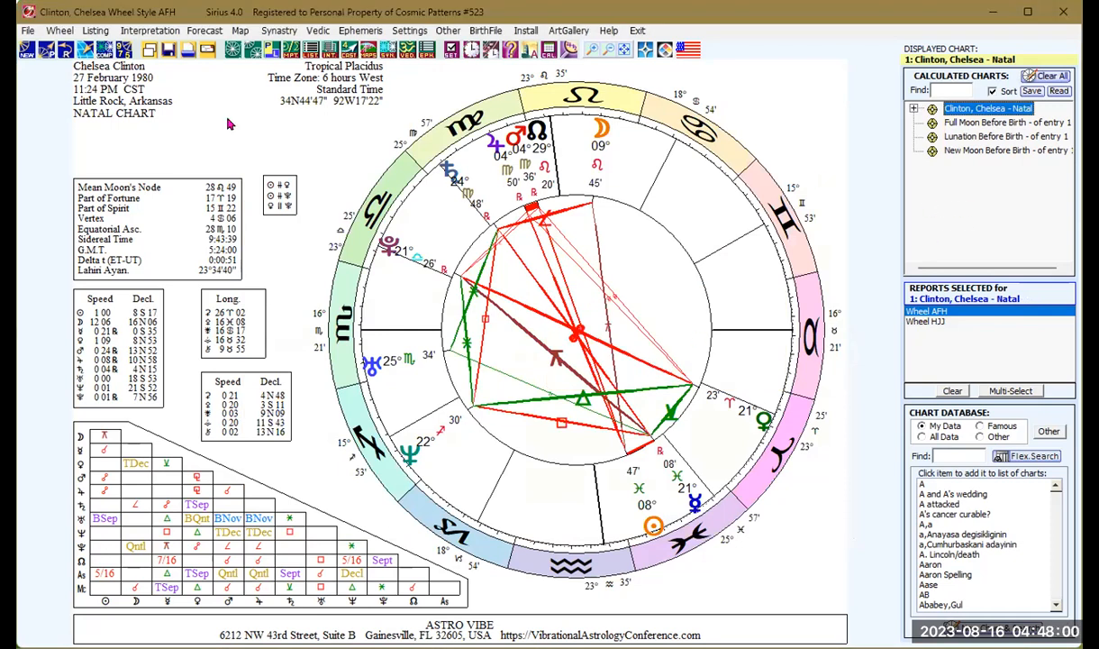
# Display the Bailey conception chart from the chart data's list of entries, and return to the natal chart
pyautogui.click(26, 52)
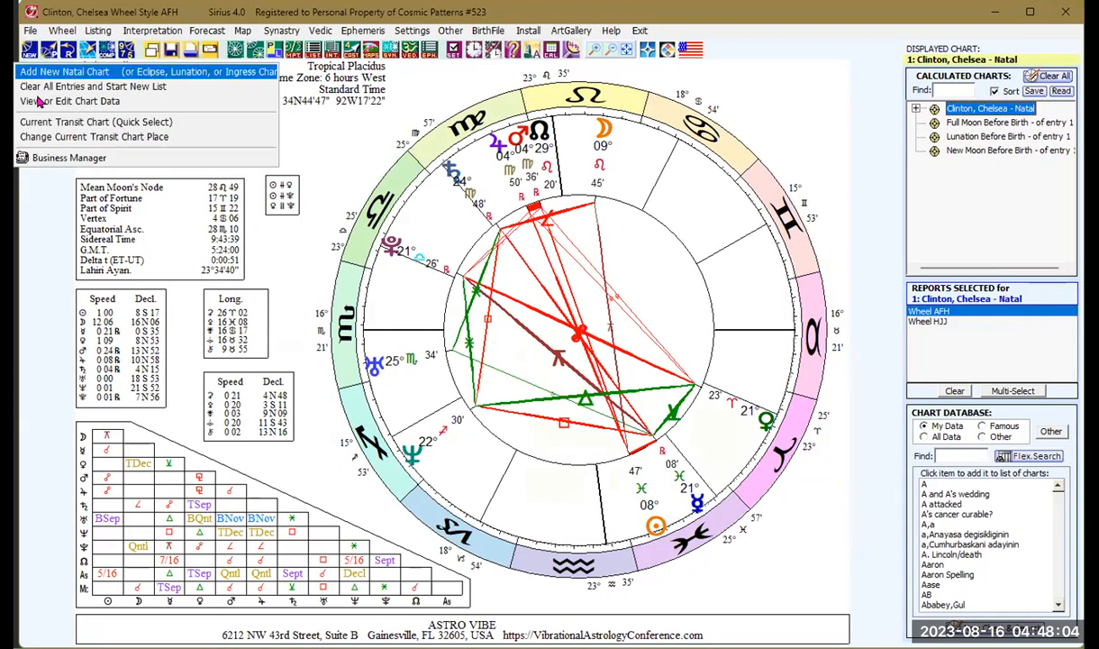
pyautogui.click(40, 102)
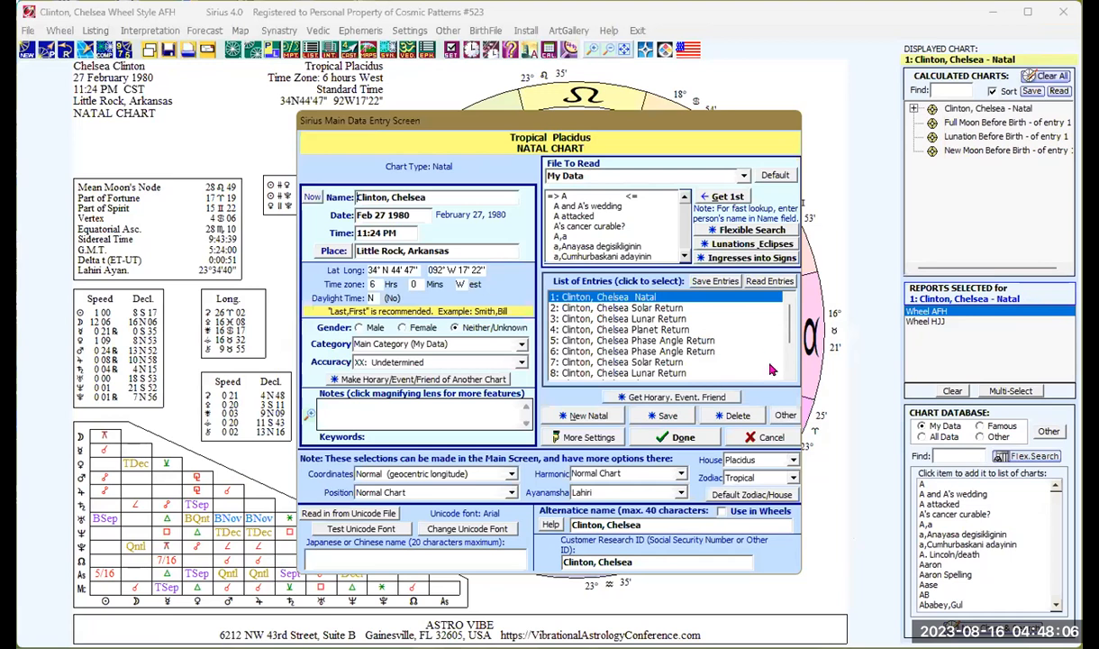
pyautogui.scroll(-2, 784, 370)
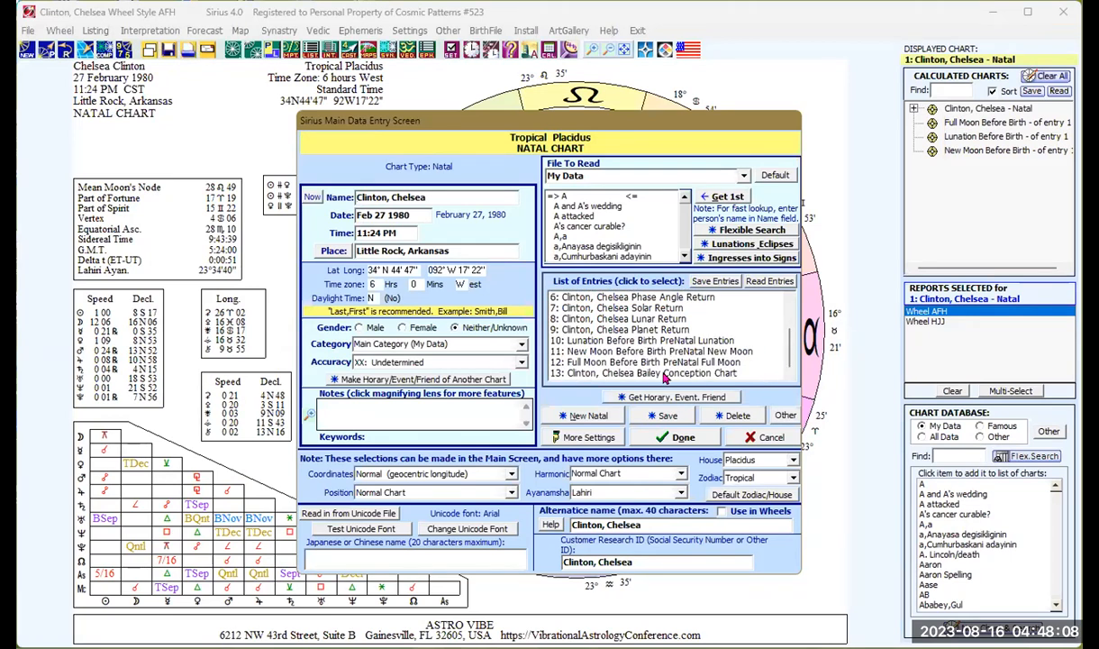
pyautogui.click(626, 371)
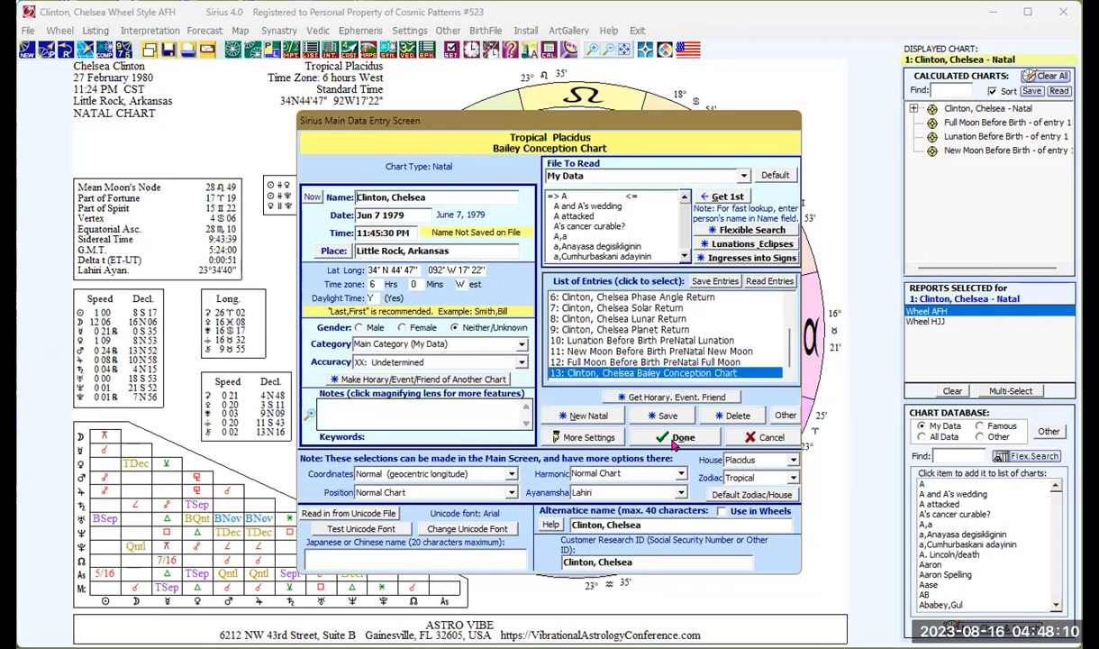
pyautogui.click(674, 437)
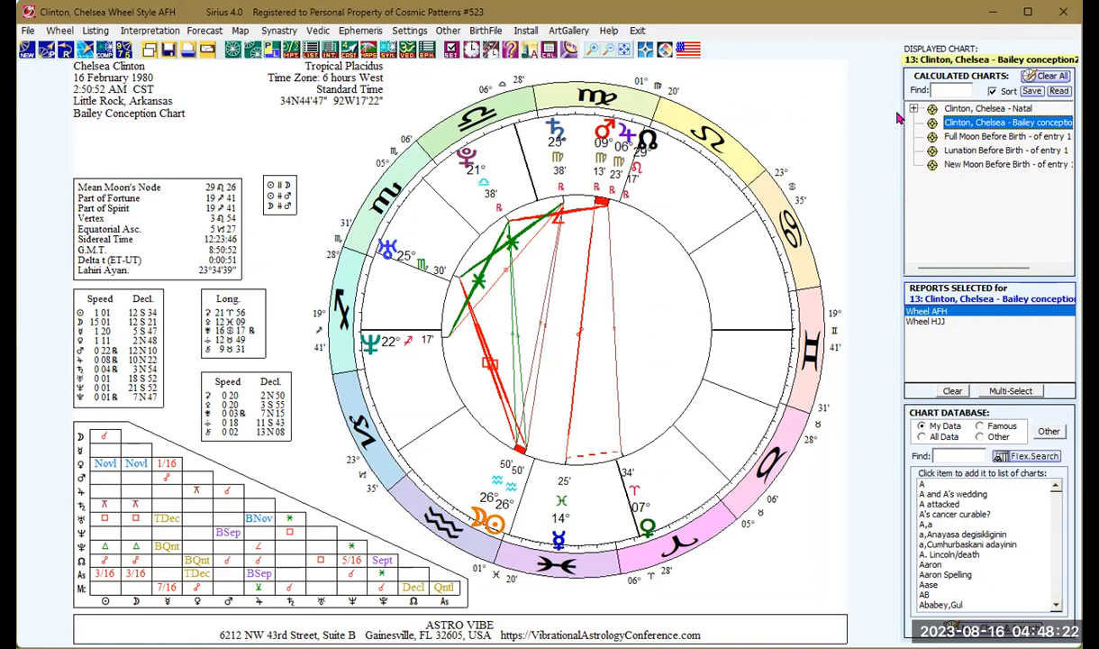
pyautogui.click(973, 109)
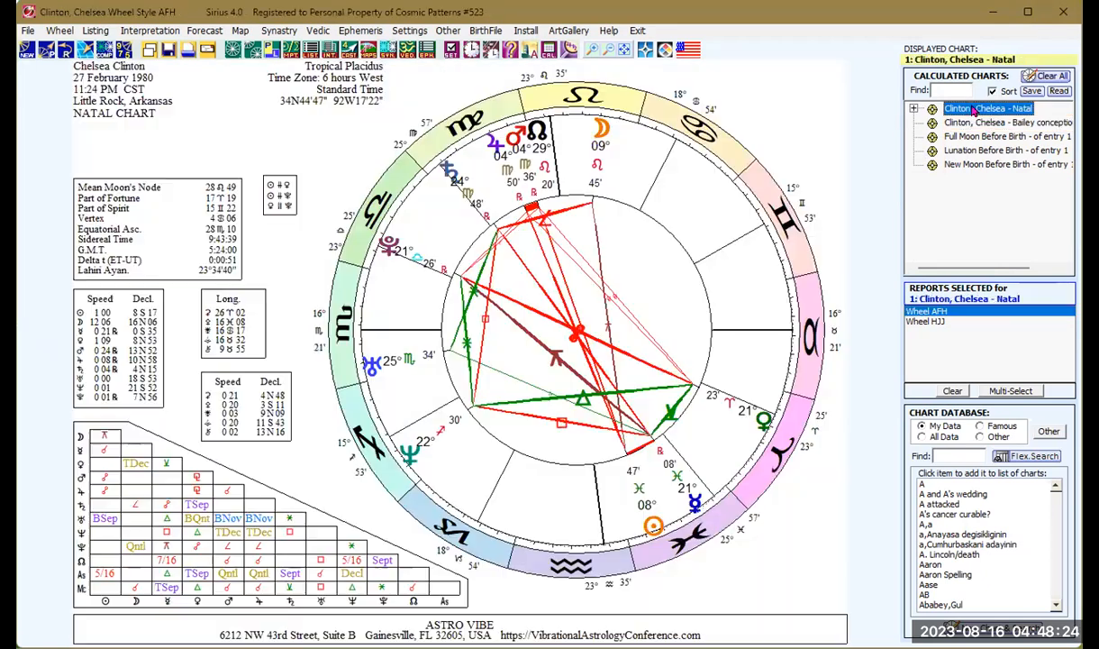
# Calculate one Sun-MC phase angle return diurnal chart from the natal chart for Aug 16 2023 in Little Rock, Arkansas
pyautogui.click(66, 52)
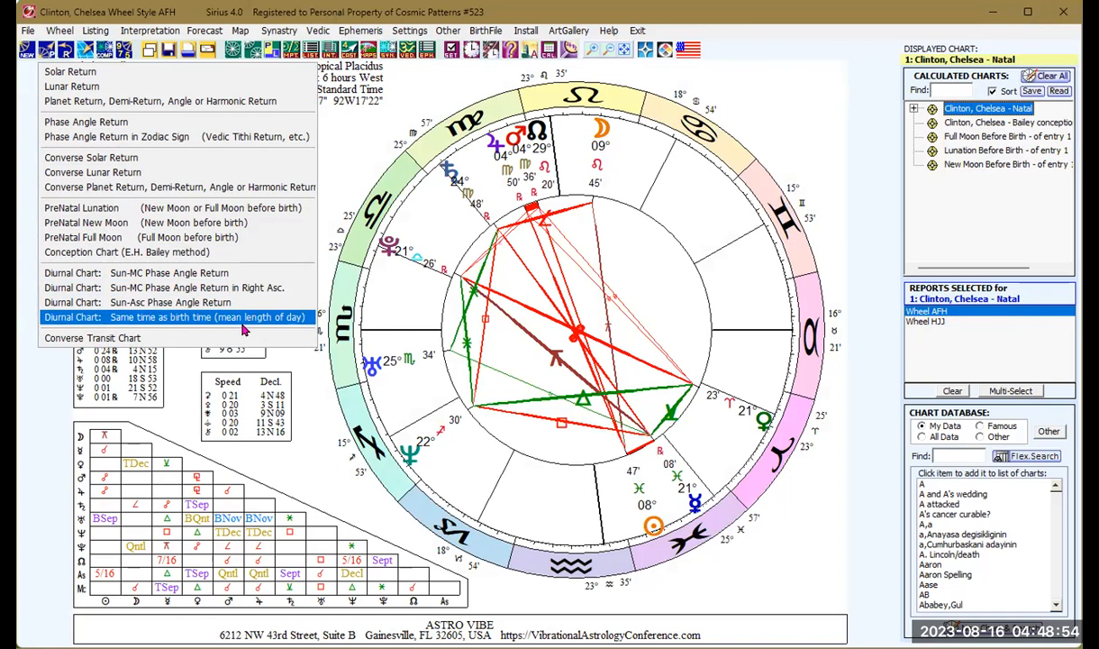
pyautogui.click(160, 279)
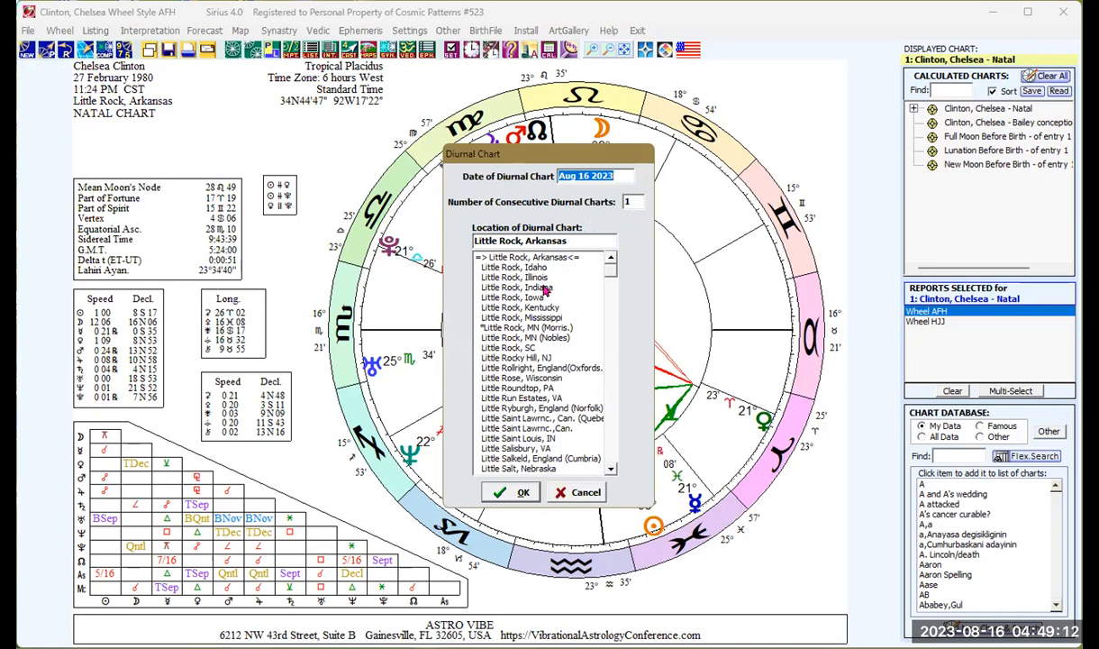
pyautogui.click(518, 498)
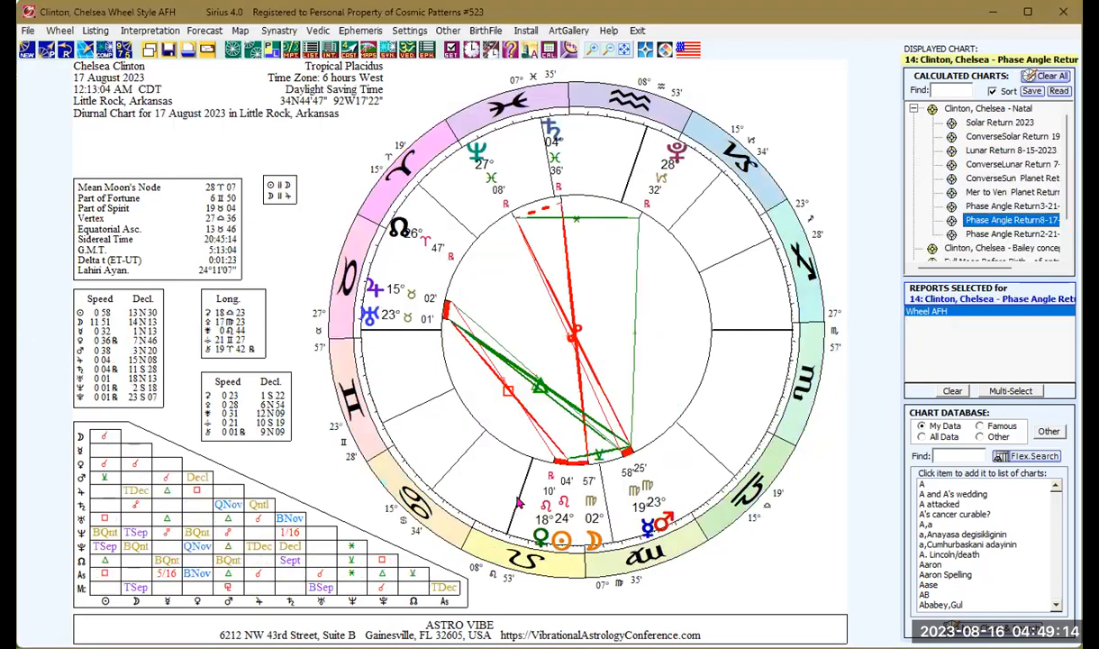
# Return to the natal chart and calculate its converse transit chart for Aug 16 2023 at 12:00:00 in Little Rock, Arkansas
pyautogui.click(952, 109)
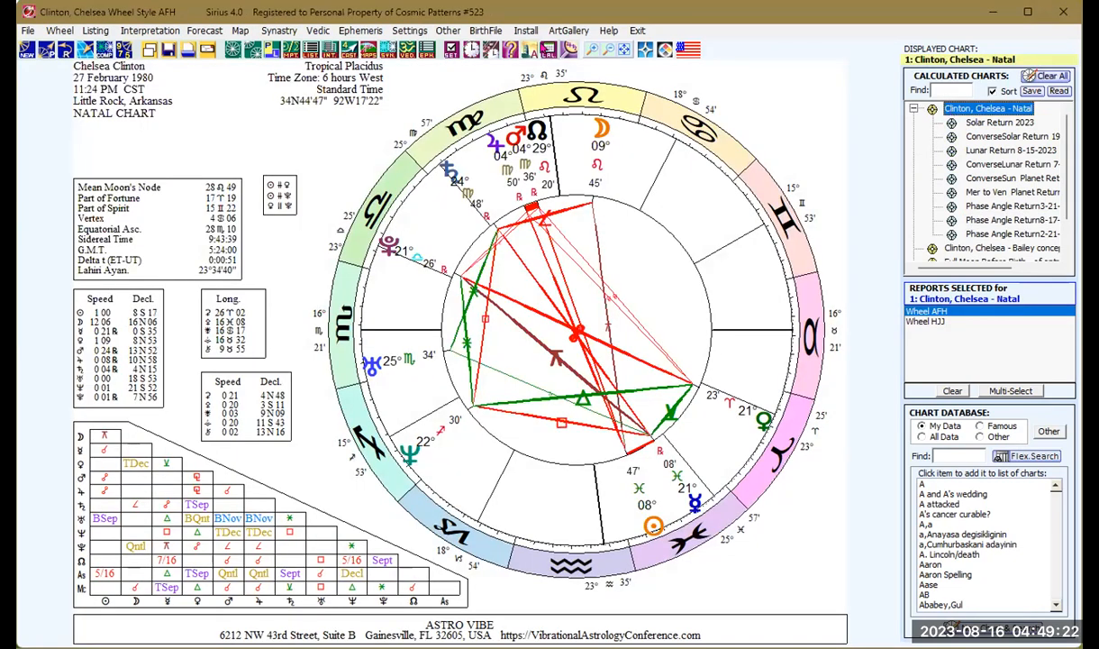
pyautogui.click(63, 55)
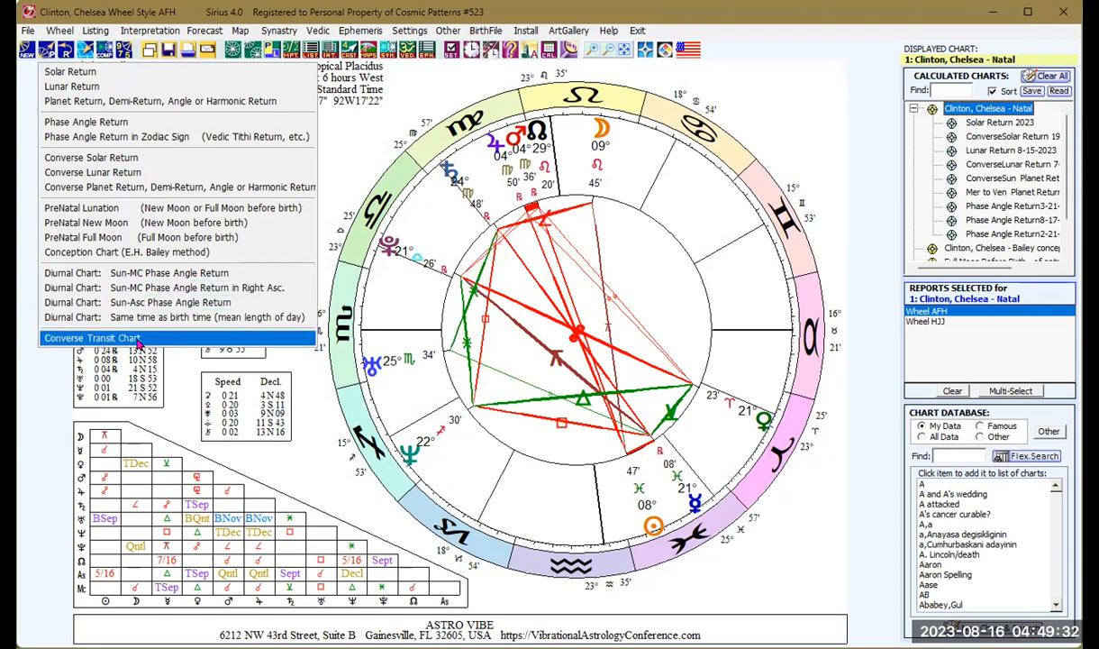
pyautogui.click(138, 339)
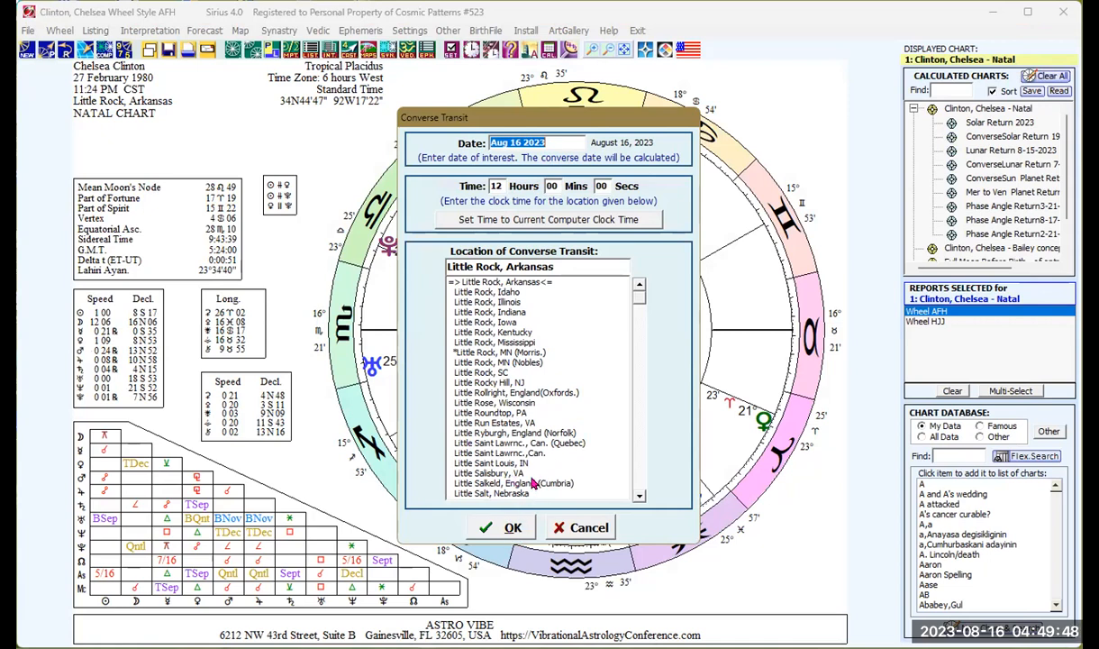
pyautogui.click(494, 523)
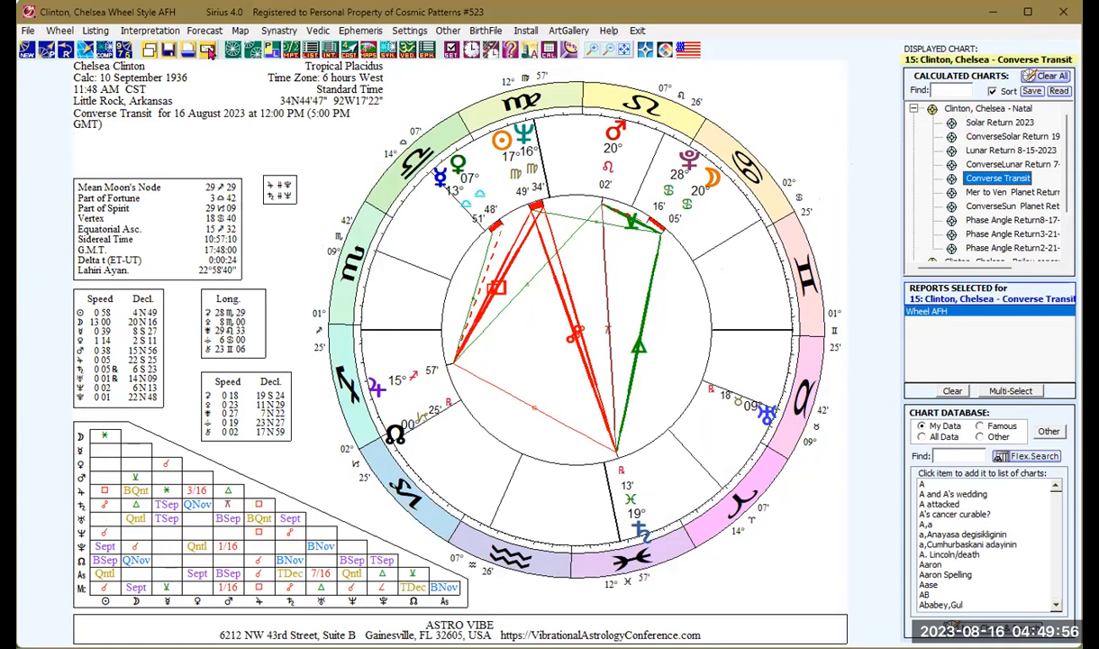
pyautogui.click(63, 53)
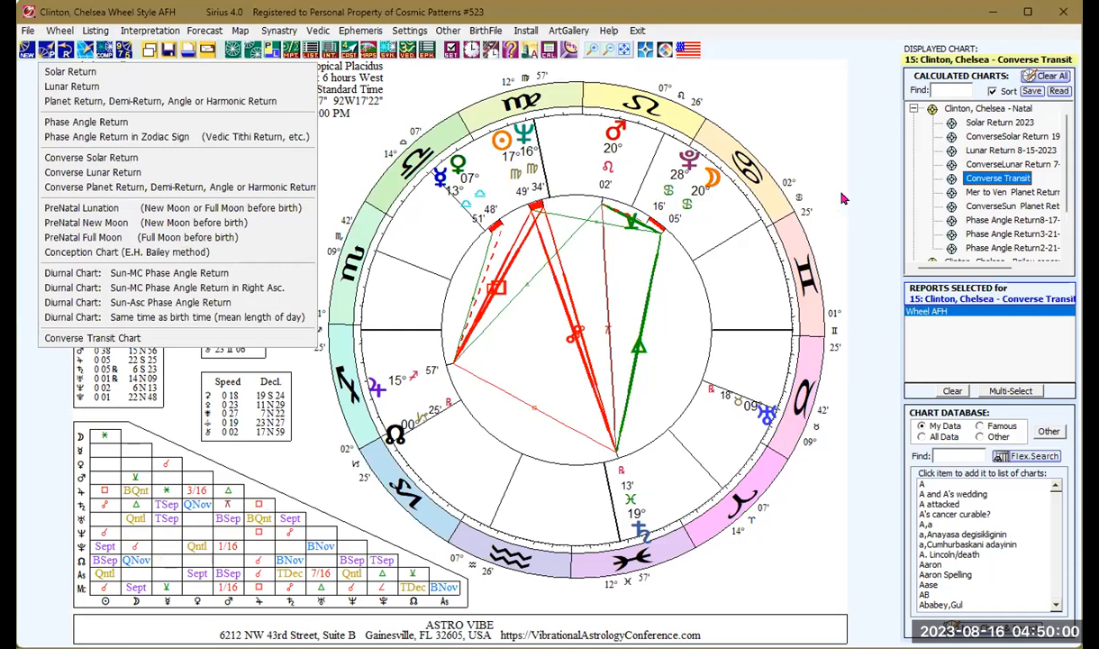
pyautogui.click(392, 261)
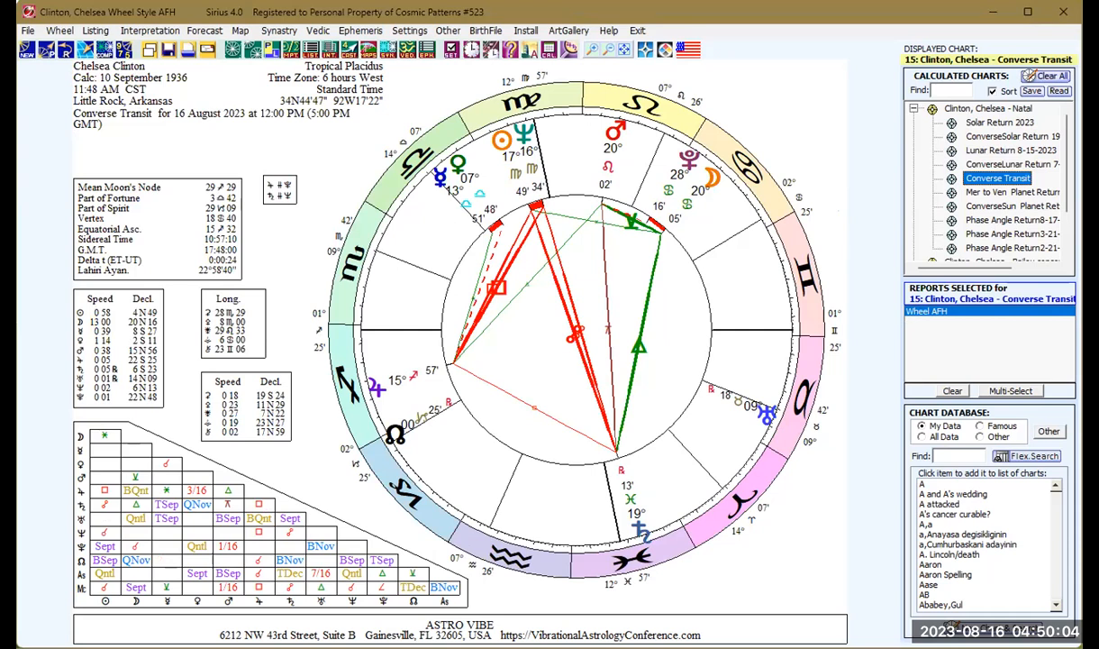
# Review the list of calculated charts, then collapse and re-expand the charts derived from the natal chart
pyautogui.scroll(-2, 1065, 205)
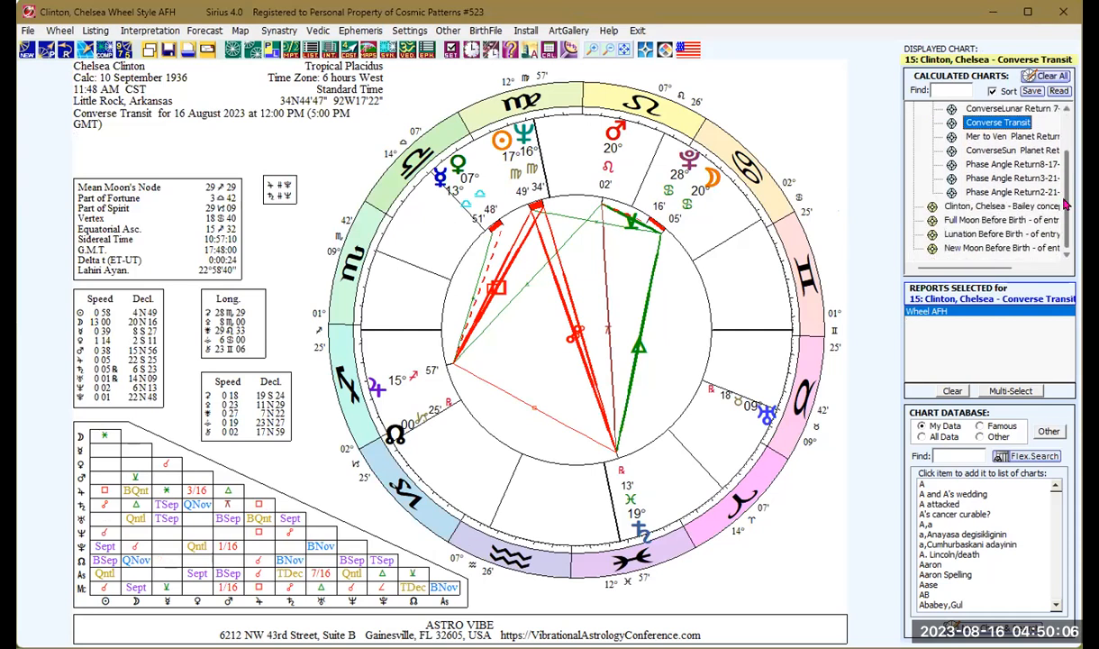
pyautogui.scroll(2, 1066, 180)
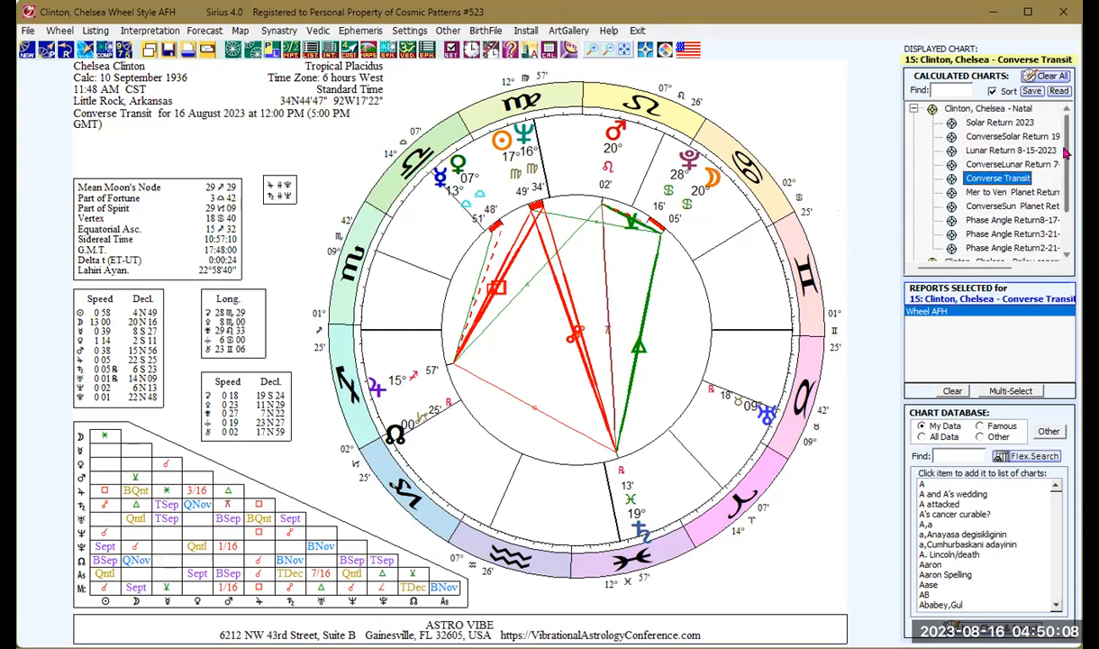
pyautogui.scroll(-2, 1066, 153)
pyautogui.scroll(2, 1065, 153)
pyautogui.click(914, 111)
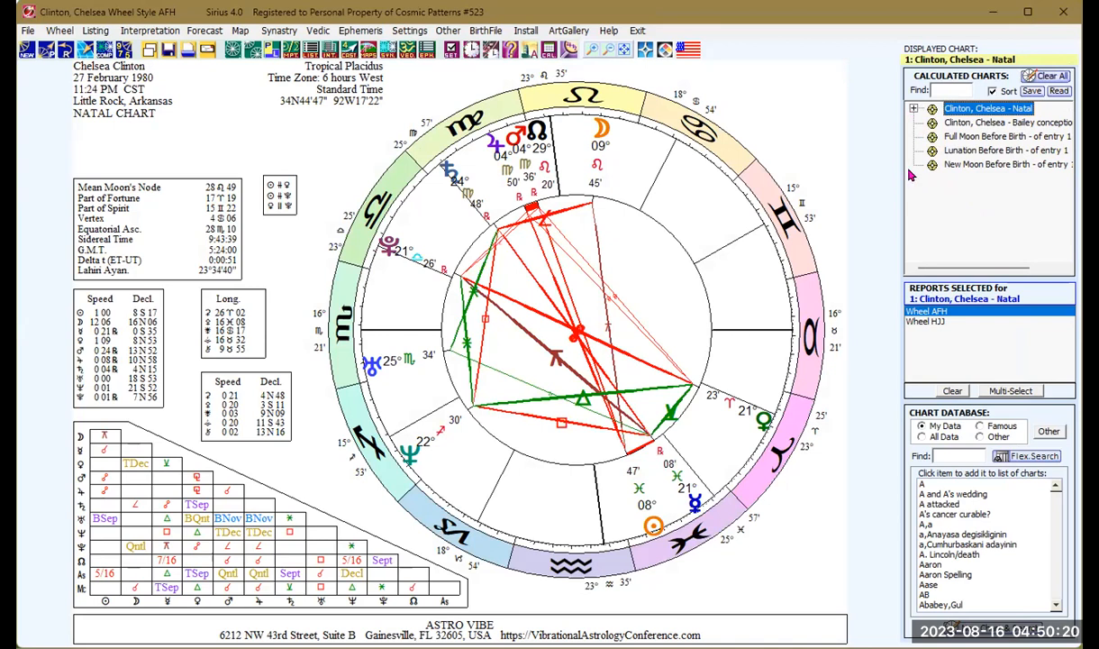
pyautogui.click(913, 110)
# Display the Solar Return 2023, Converse Solar Return and Lunar Return 8-15-2023 charts one after another
pyautogui.click(973, 123)
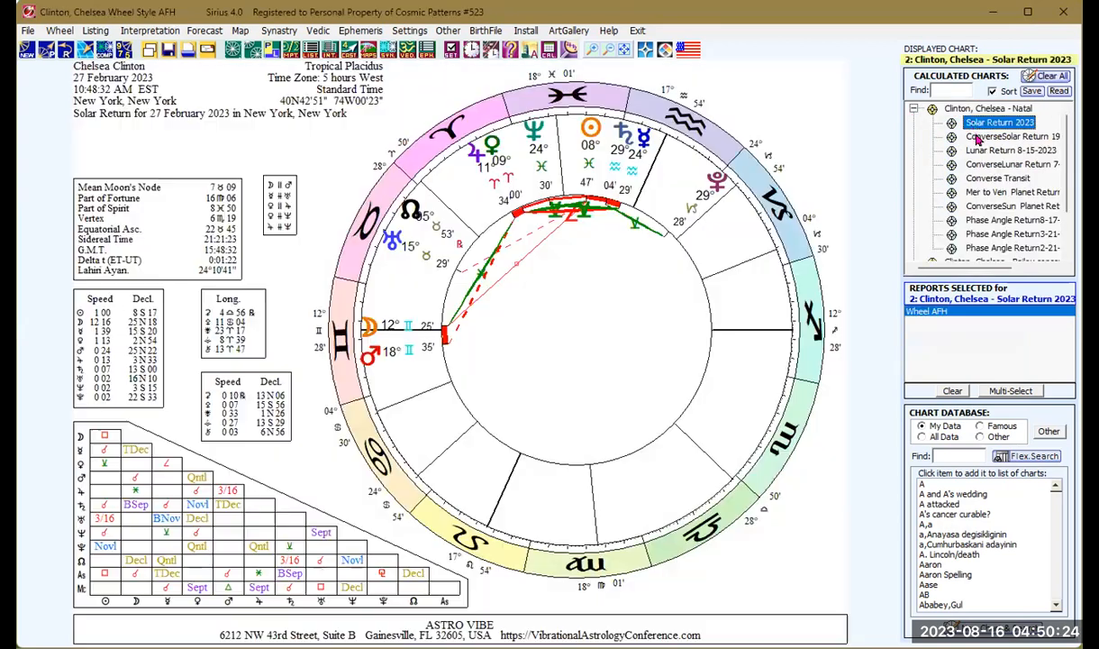
pyautogui.click(977, 137)
pyautogui.click(979, 151)
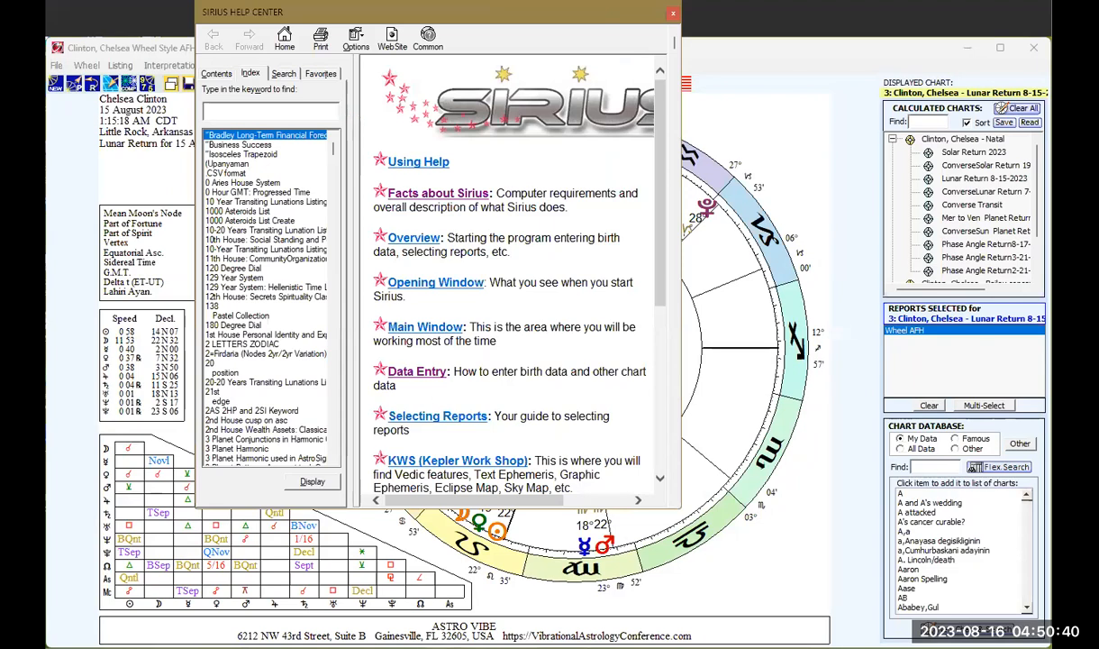
# Look up "Returns" in the help index, view the page of most commonly used features, and close the help
pyautogui.write('Return')
pyautogui.press('BackSpace')
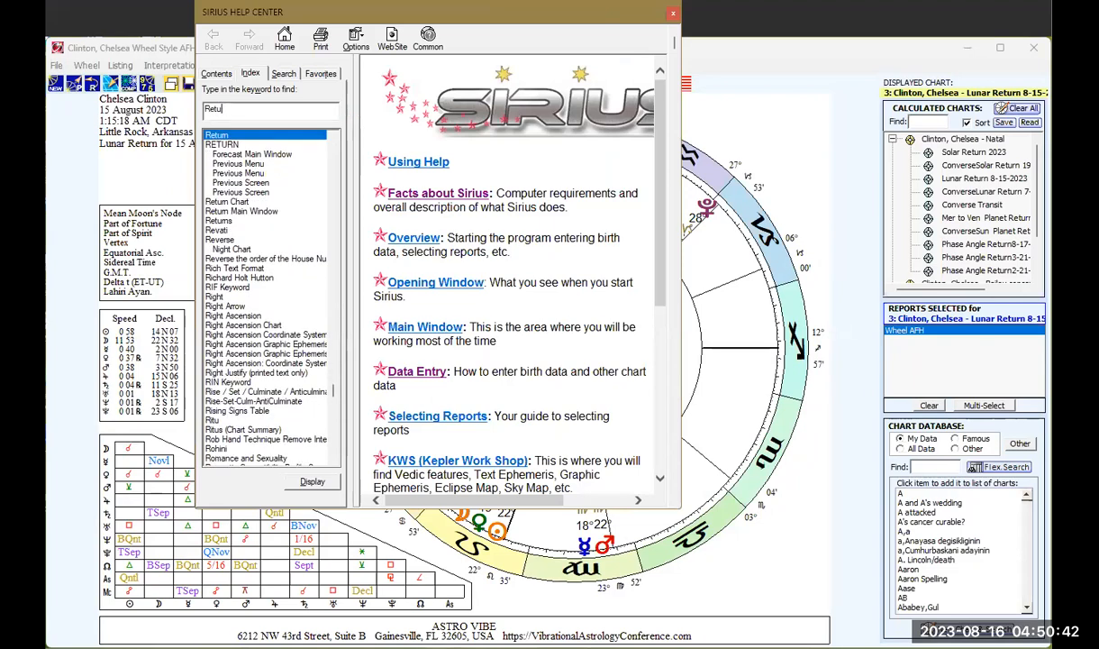
pyautogui.write('rns')
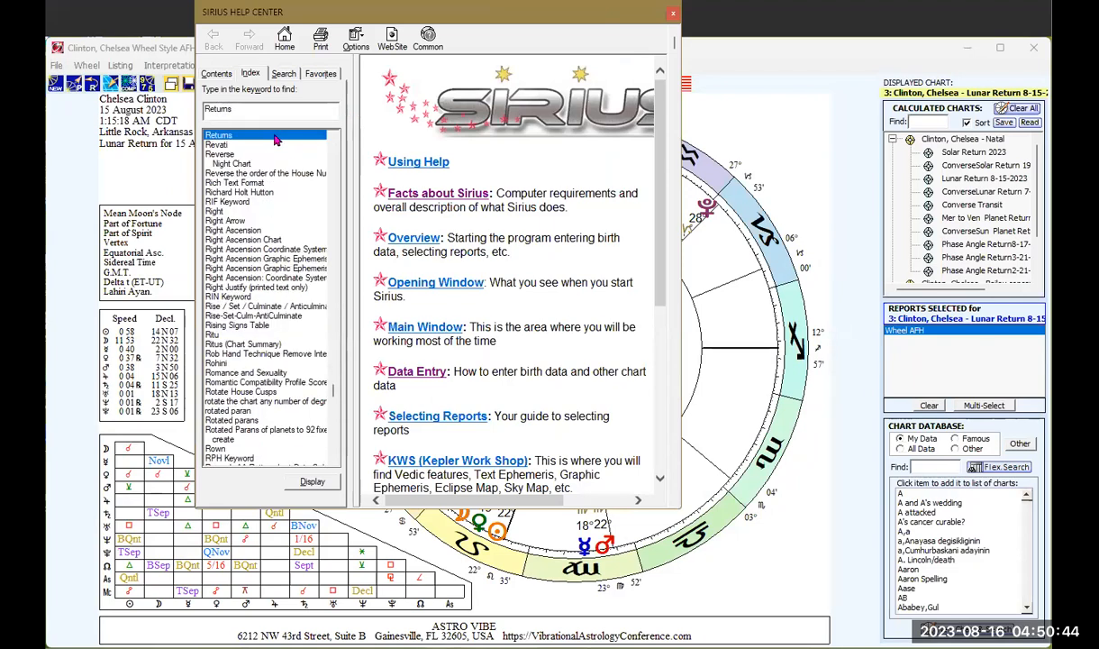
pyautogui.doubleClick(216, 135)
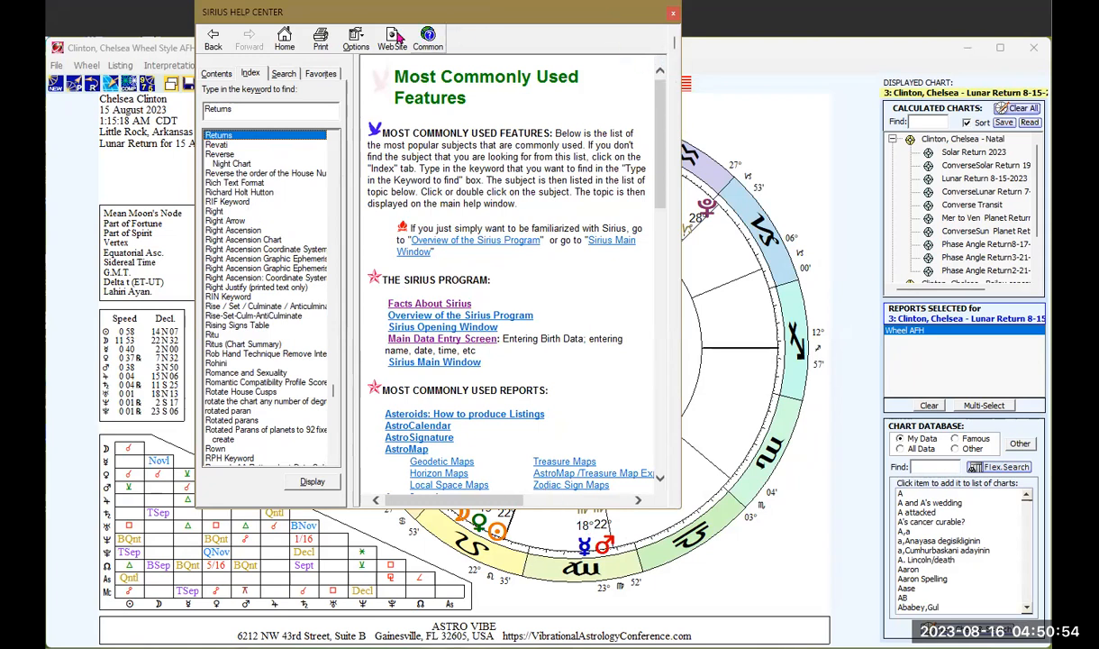
pyautogui.moveTo(380, 19); pyautogui.dragTo(382, 99)
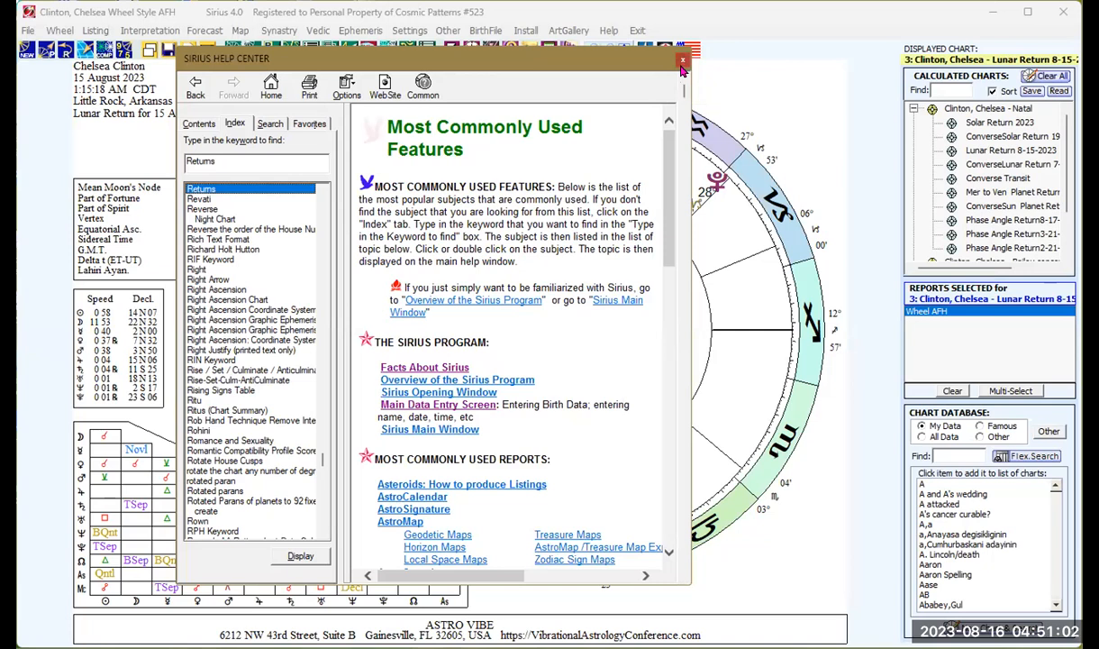
pyautogui.click(681, 64)
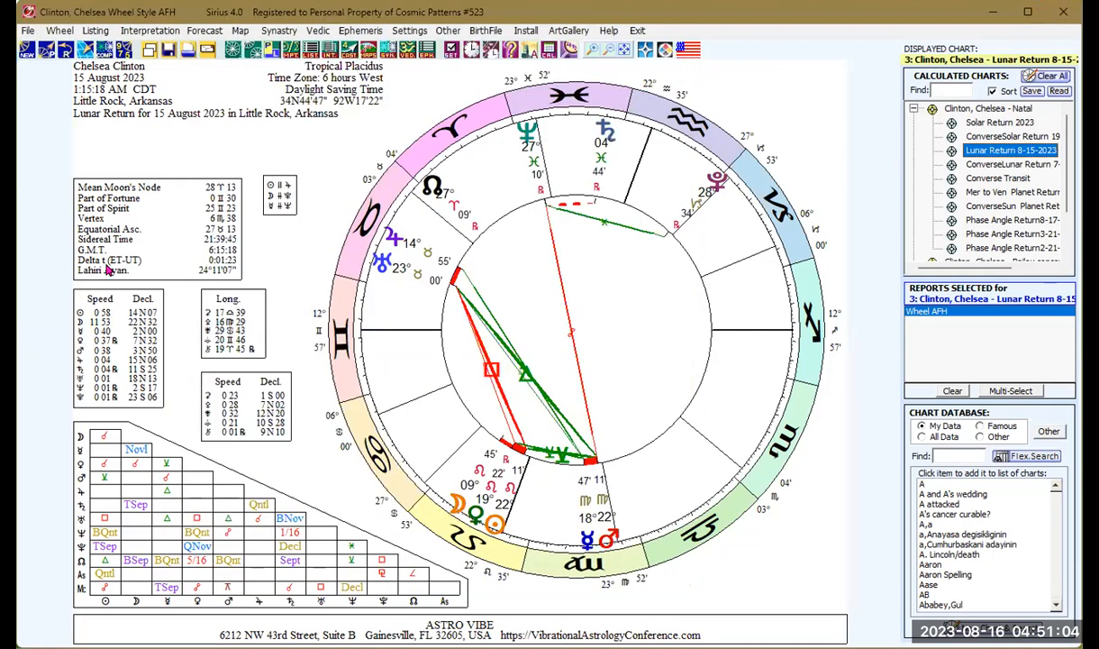